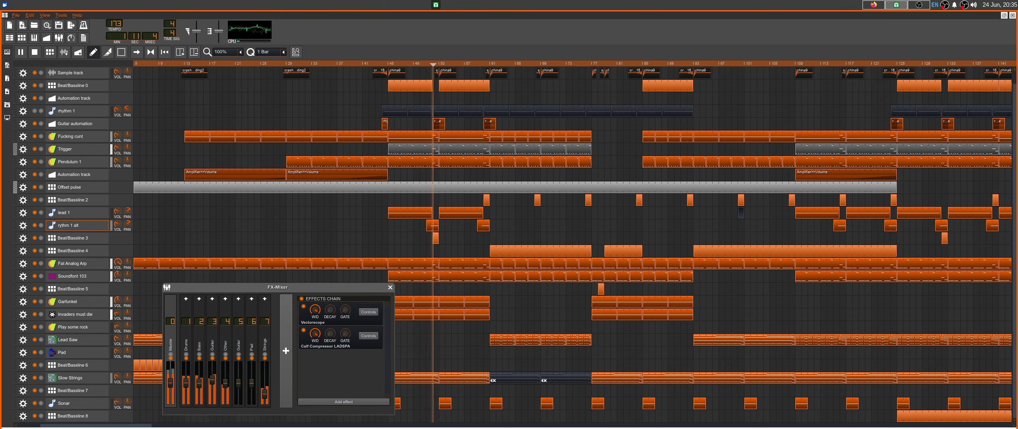
Stop playback, move the FX-Mixer to the middle of the song editor and isolate guitar channels 3 and 5
key("space")
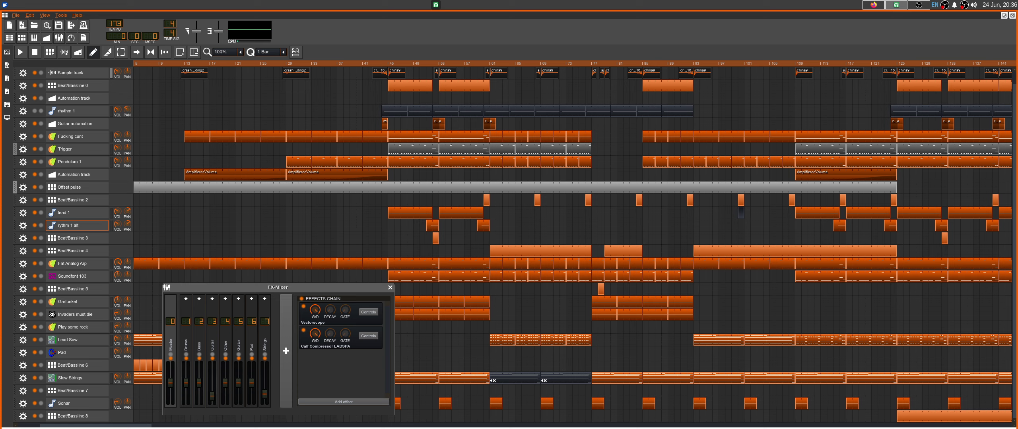
left_click_drag(278, 287, 600, 202)
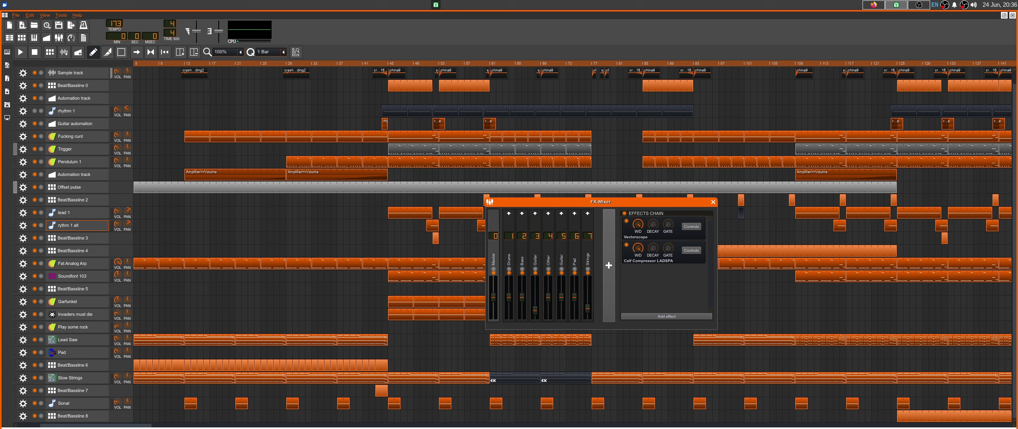
scroll(573, 159, "right", 8)
scroll(573, 159, "left", 9)
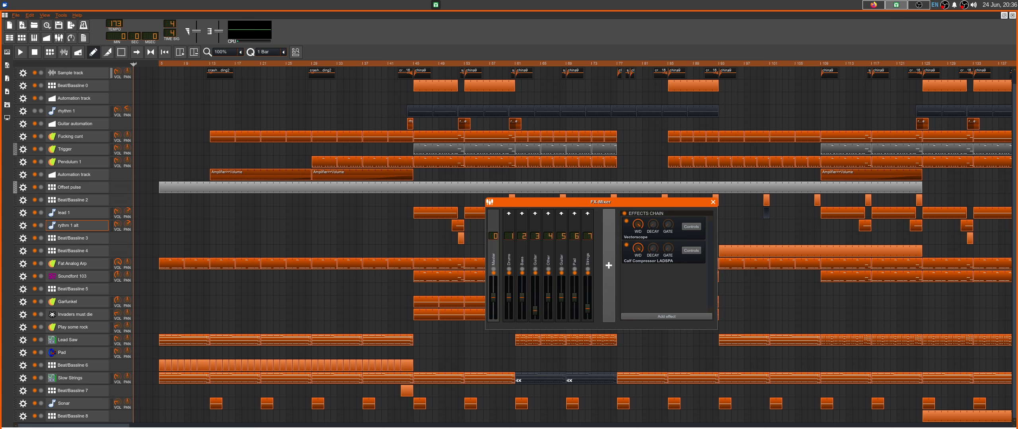
left_click_drag(601, 202, 551, 213)
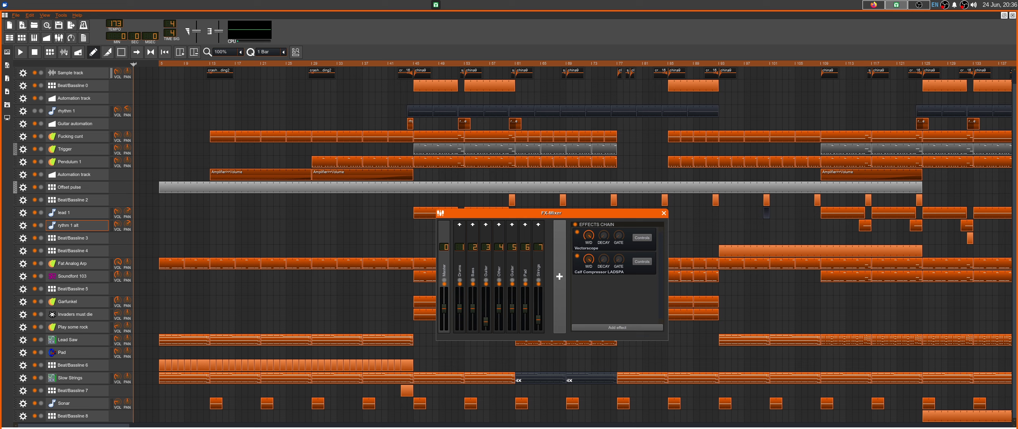
left_click_drag(551, 213, 476, 227)
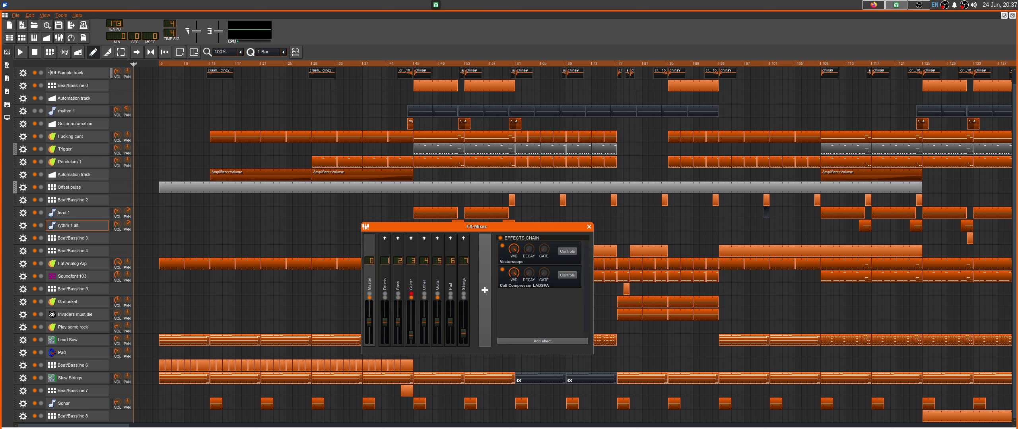
Unmute the rhythm 1 track and listen to the isolated guitars from just before its first clip
left_click(405, 64)
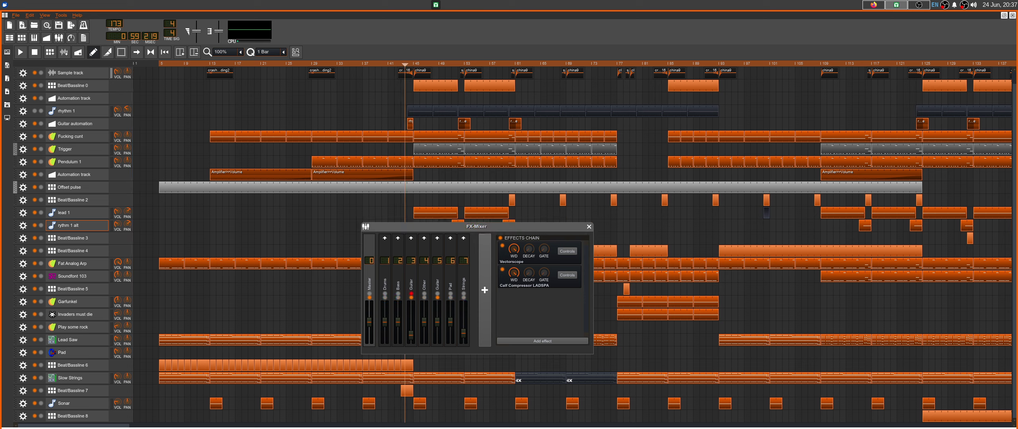
key("space")
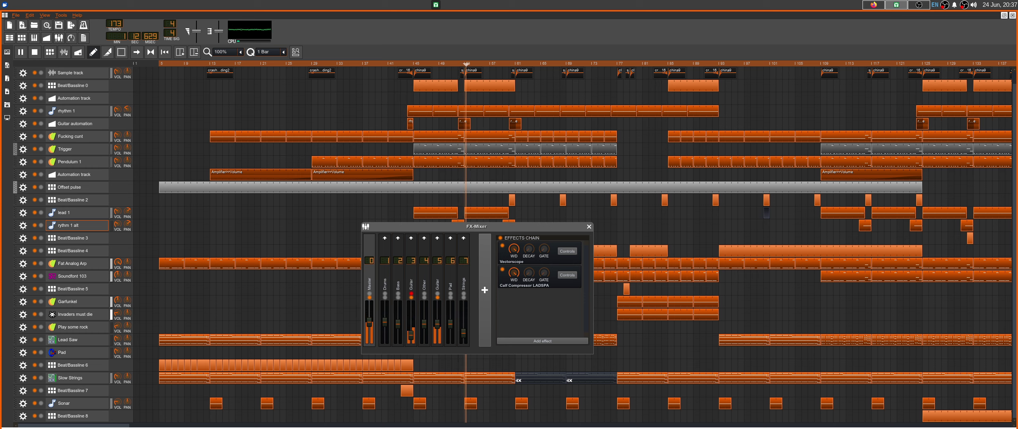
key("space")
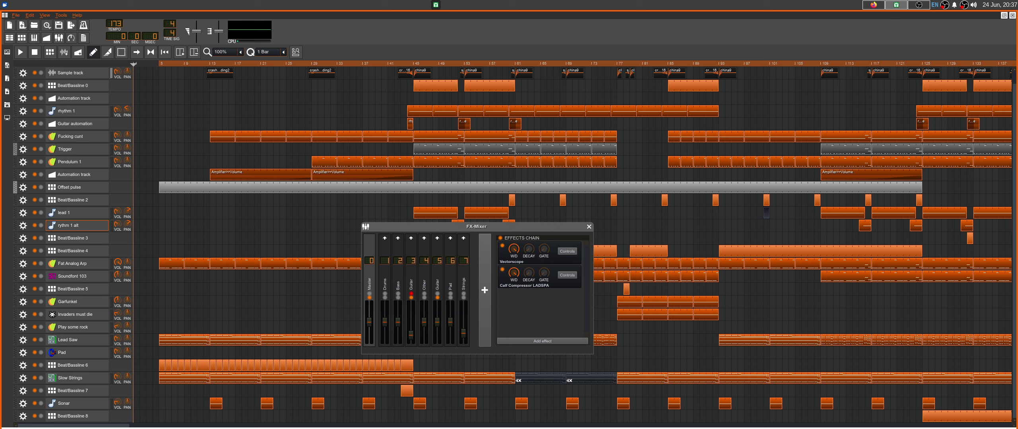
Inspect the notes of the first rhythm 1 clip and audition the track's rhythm 1.ogg sample in AudioFileProcessor
double_click(422, 113)
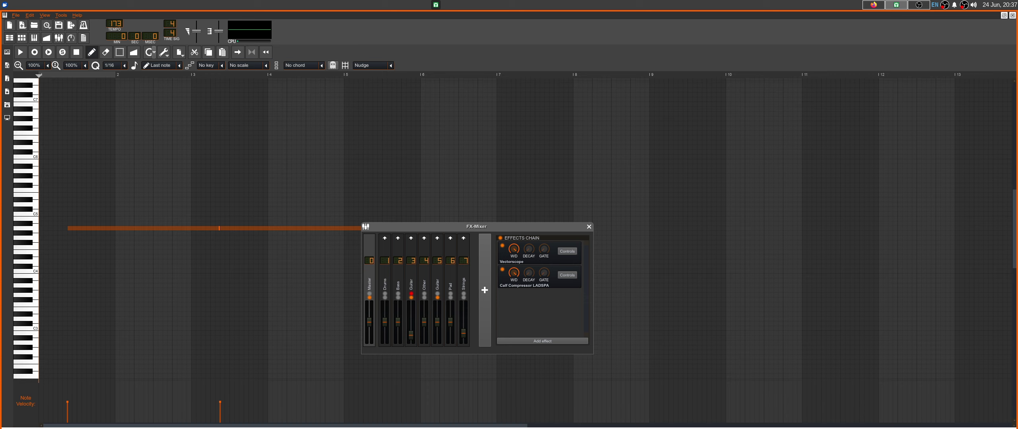
left_click(9, 38)
left_click(75, 111)
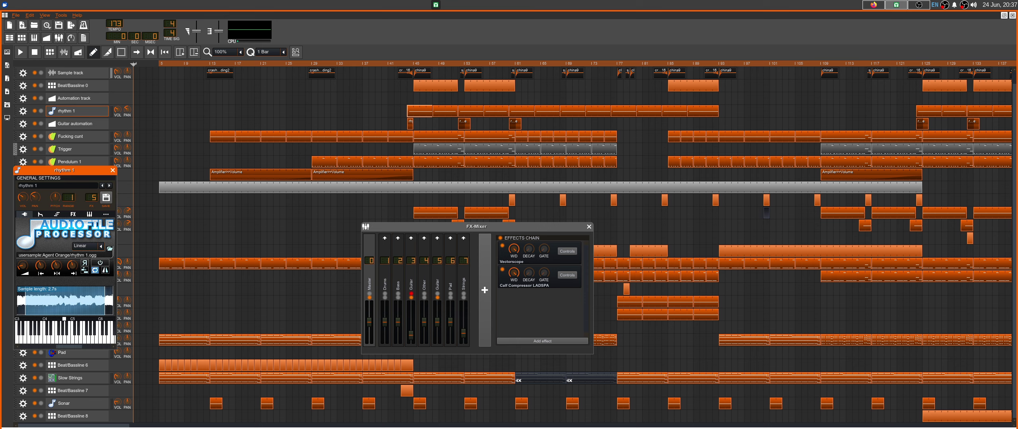
left_click_drag(63, 170, 306, 143)
scroll(307, 273, "up", 4)
scroll(307, 273, "down", 20)
scroll(307, 275, "up", 5)
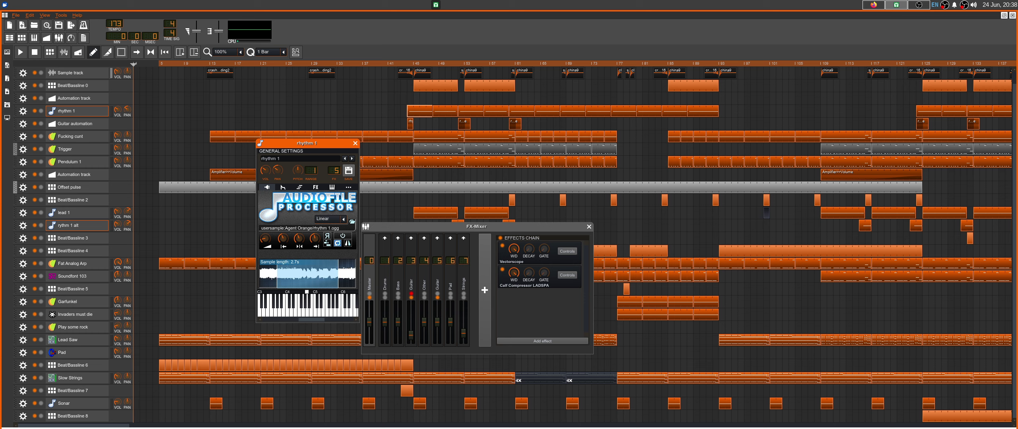
key("y")
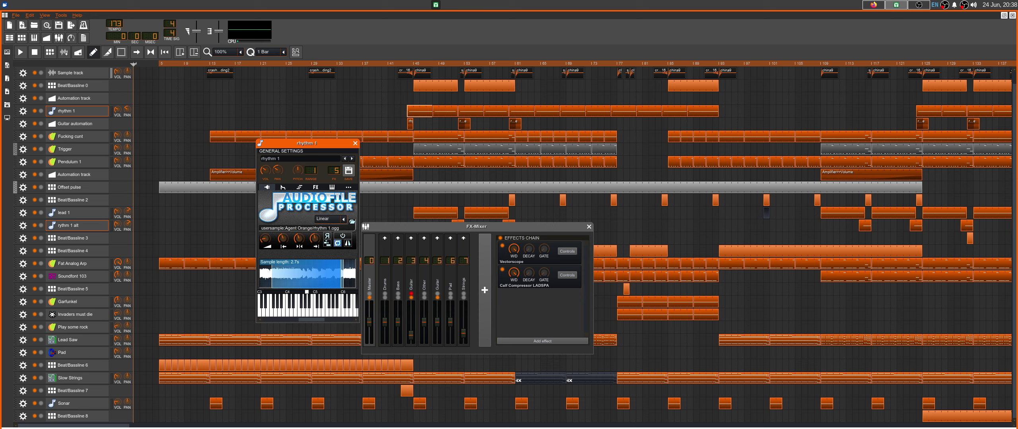
key("ctrl+w")
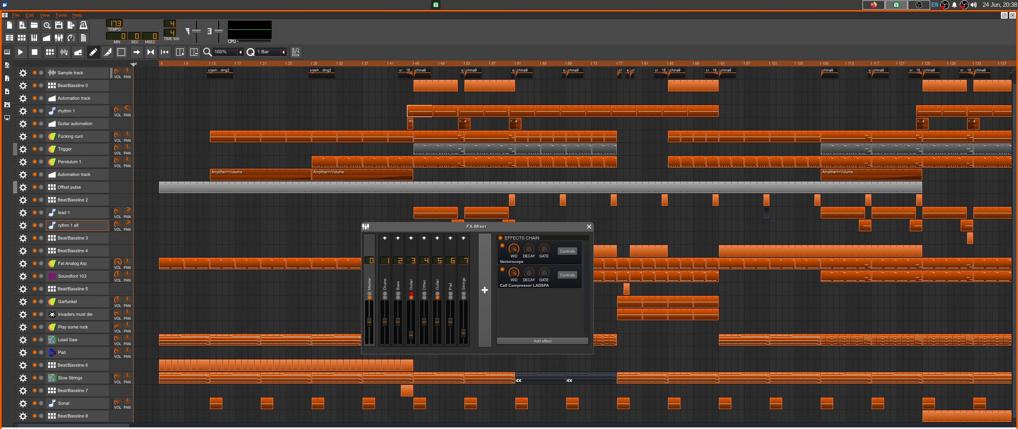
Inspect the notes of the first lead 1 clip and audition the track's lead 1.ogg sample in AudioFileProcessor
double_click(430, 212)
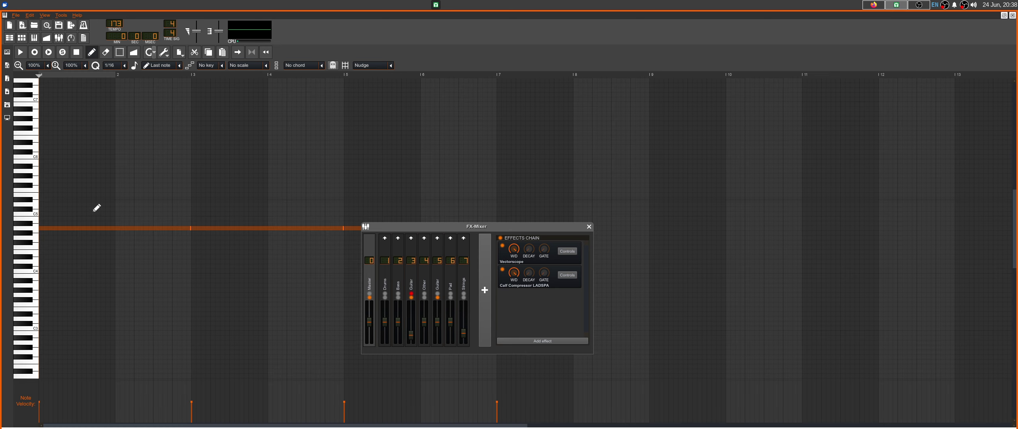
left_click(9, 37)
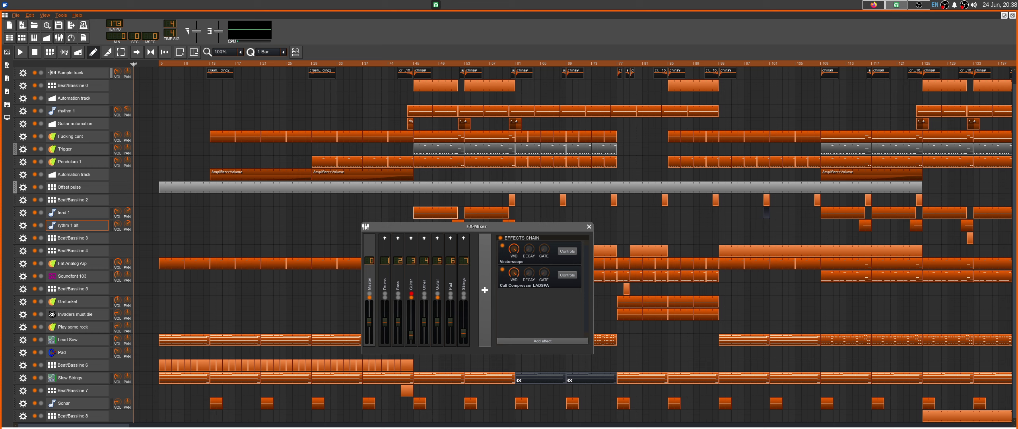
left_click(76, 212)
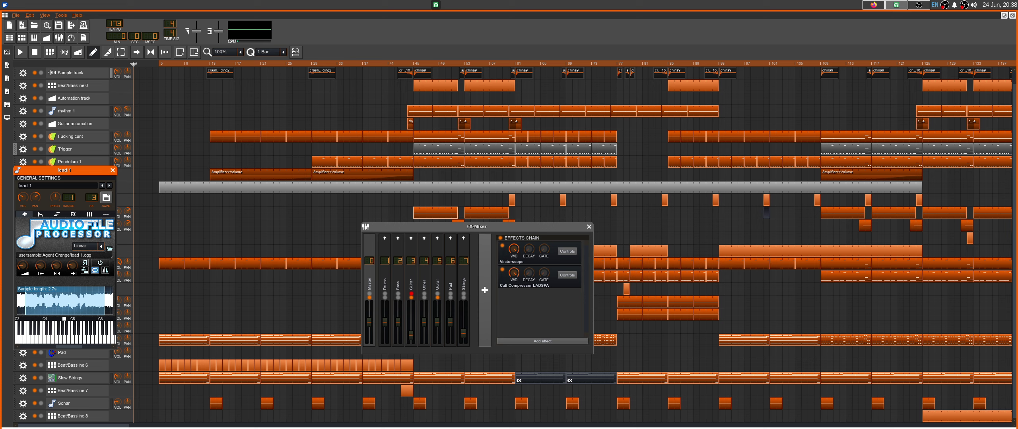
key("y")
scroll(65, 301, "up", 2)
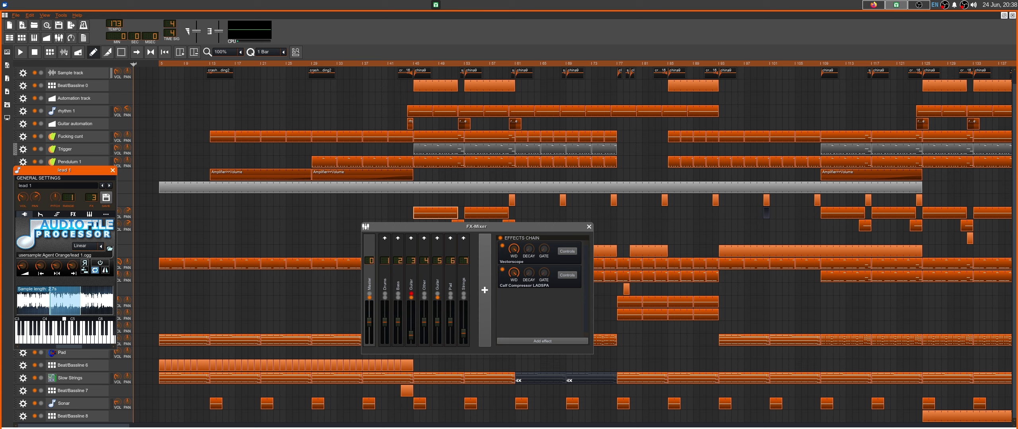
left_click_drag(437, 227, 658, 184)
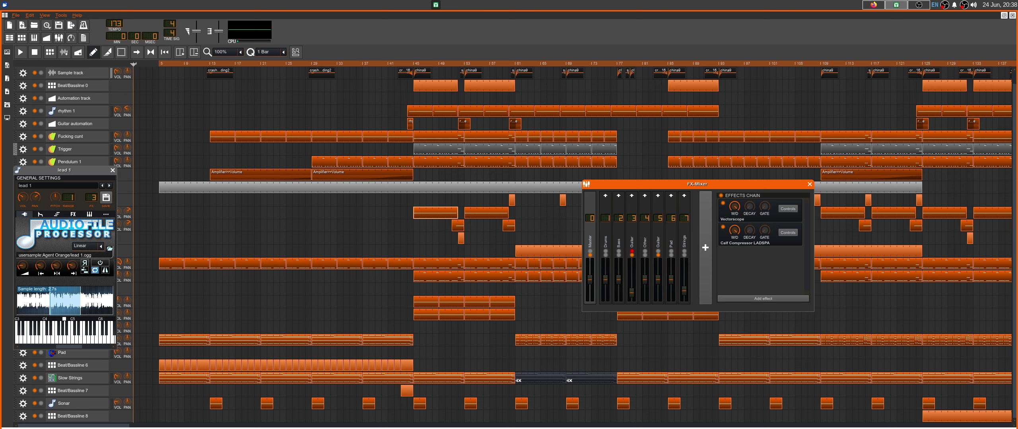
left_click(113, 170)
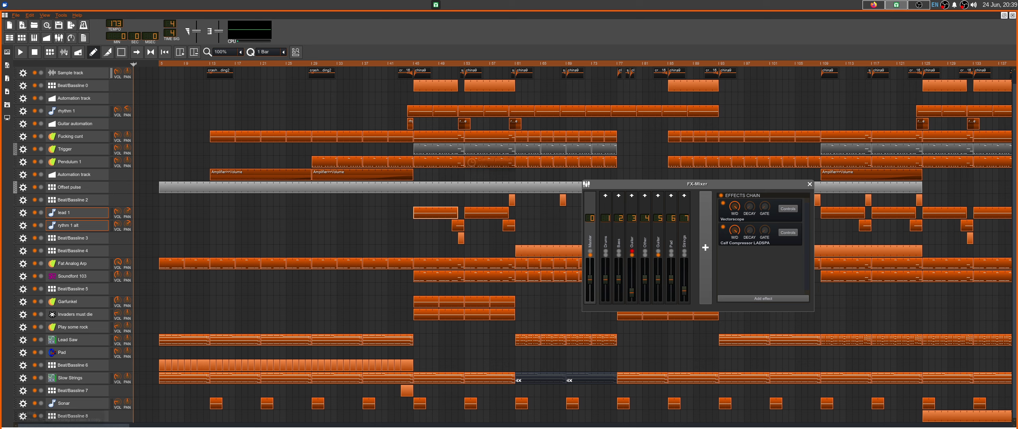
Play the first Trigger clip in the Piano Roll, then return to the song editor
double_click(445, 148)
key("space")
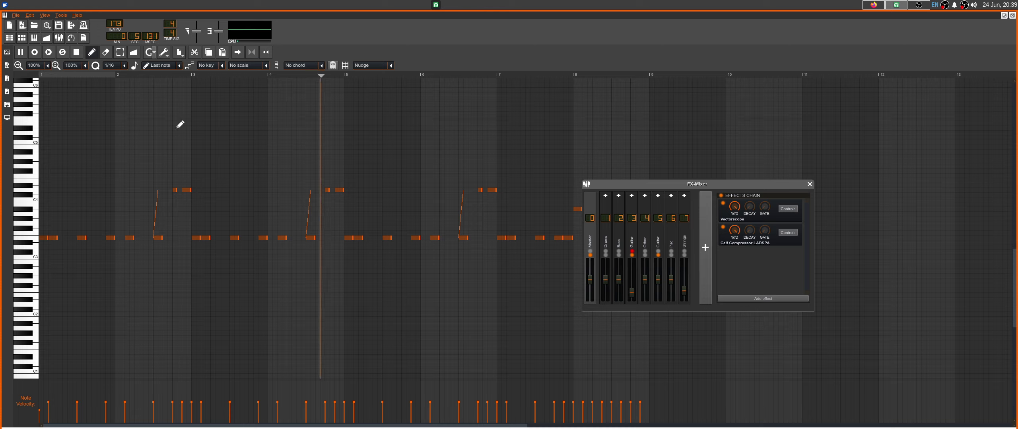
key("space")
key("ctrl+1")
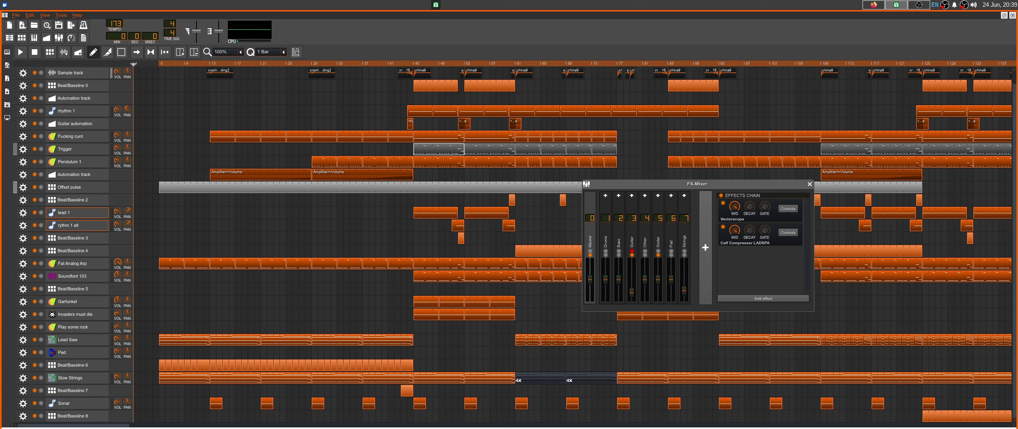
Listen to the isolated guitars in the song's final section, from the start of the last Amplifier>>Volume automation clip
left_click(411, 63)
scroll(357, 243, "right", 20)
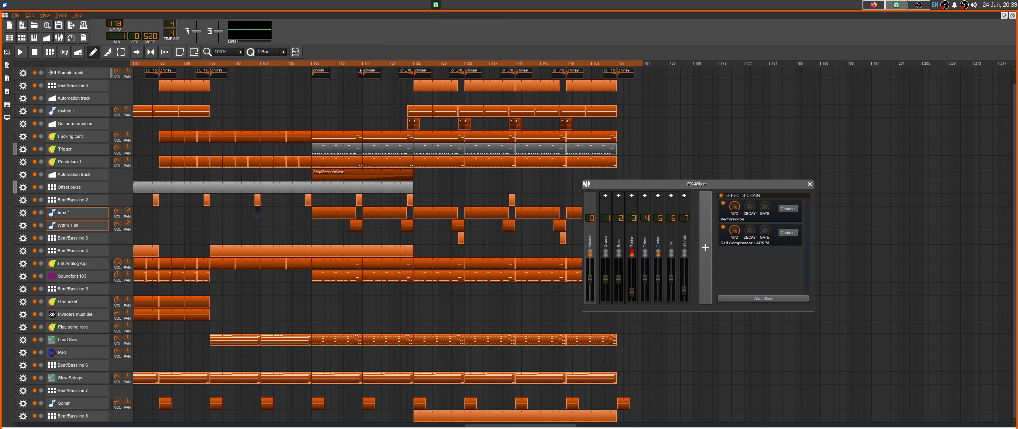
left_click(309, 63)
key("space")
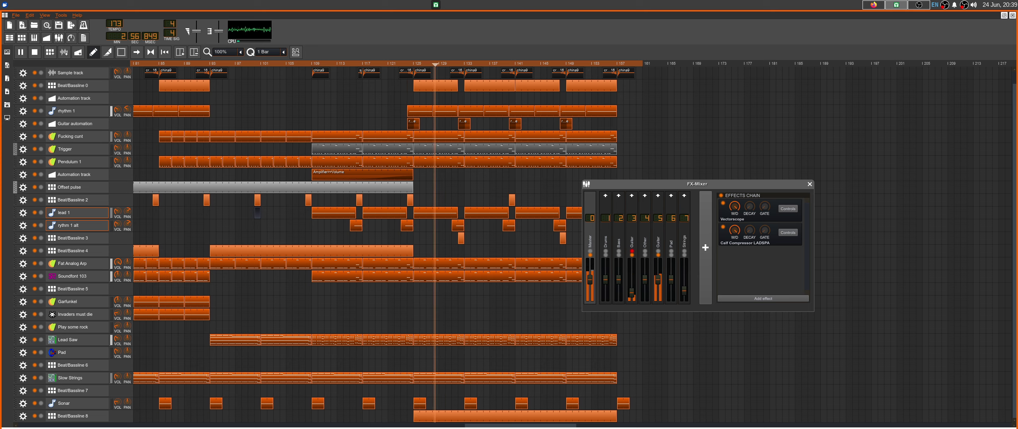
key("space")
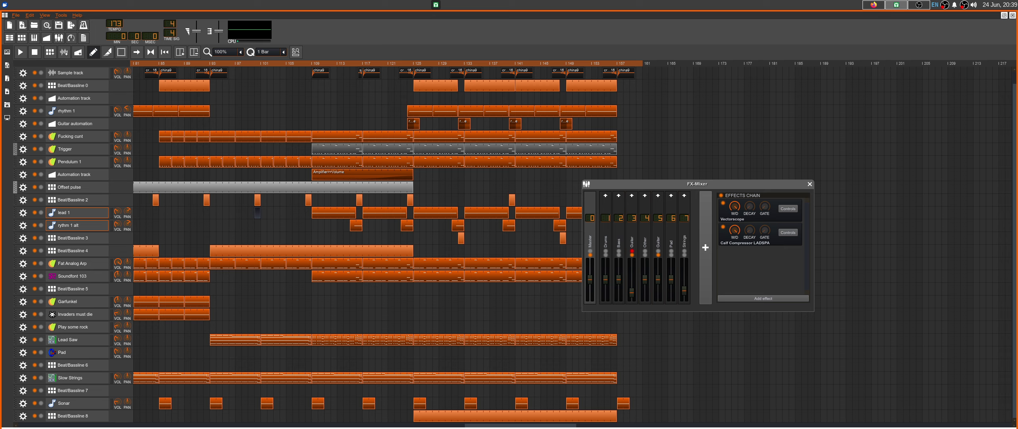
Play the first rhythm 1 clip of the final section in the Piano Roll, then return to the song editor
double_click(423, 111)
key("space")
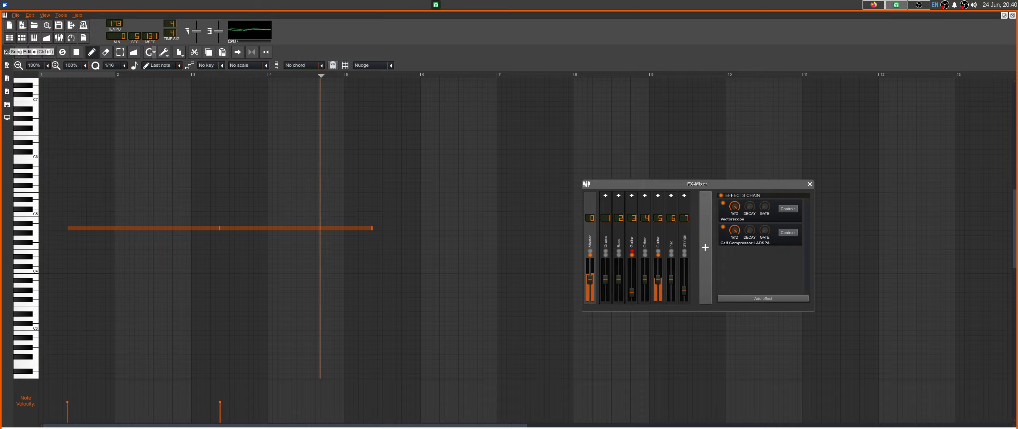
key("space")
left_click(9, 38)
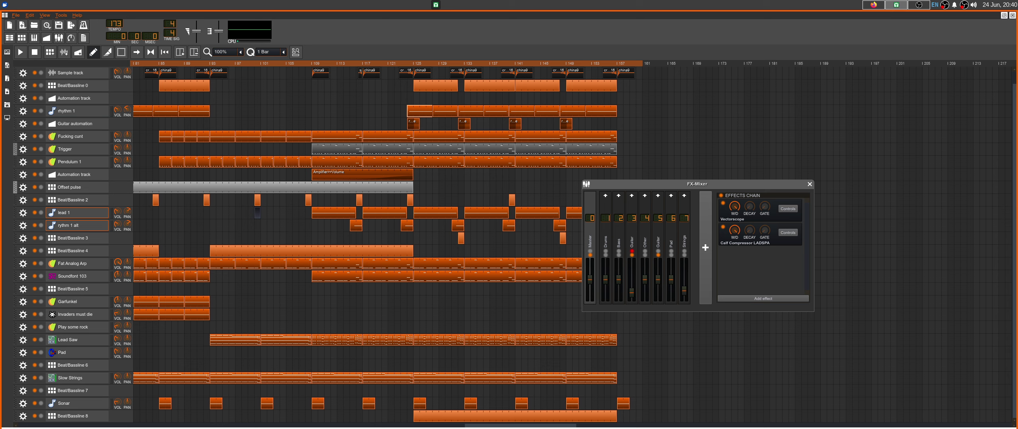
Play the third lead 1 clip of the final section in the Piano Roll, then return to the song editor
double_click(448, 215)
key("space")
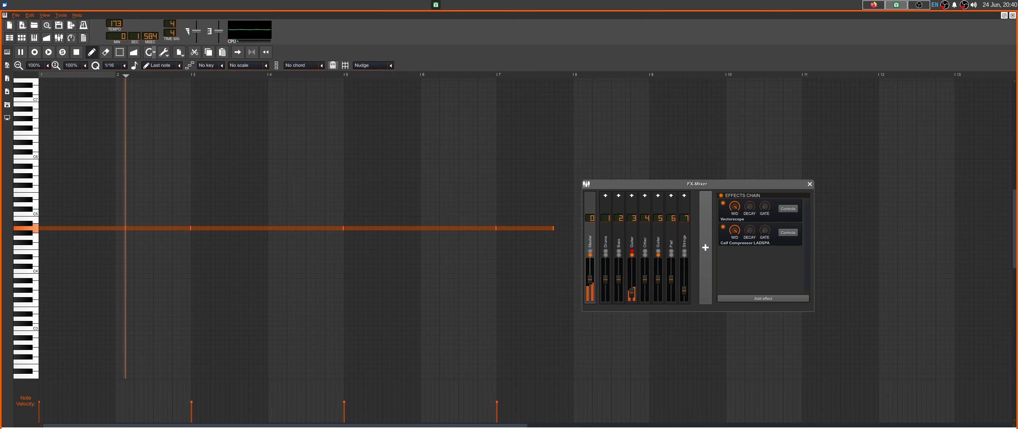
key("F5")
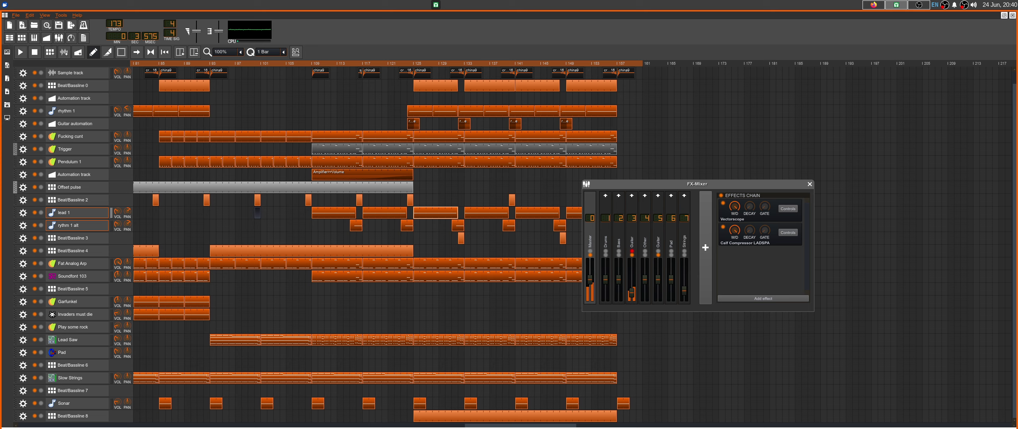
key("space")
Take guitar channel 3 out of solo and compare the full mix with the rhythm 1 track muted and unmuted
left_click(632, 251)
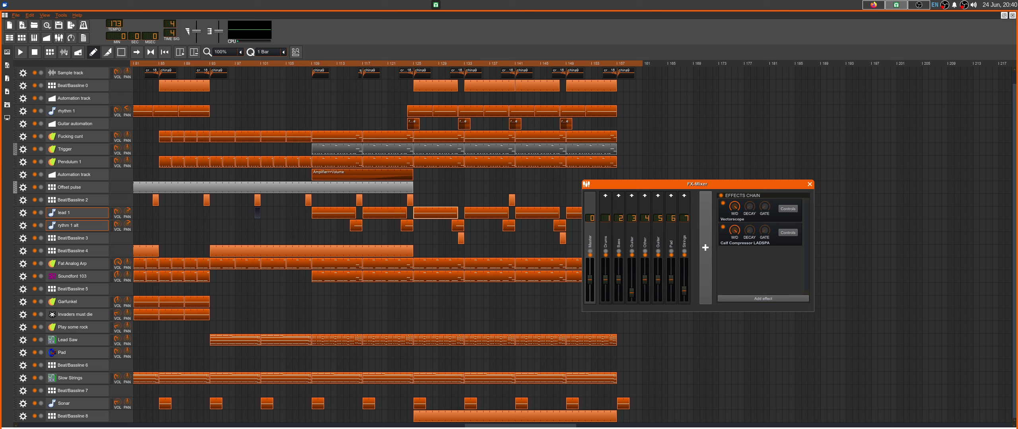
key("space")
left_click(34, 111)
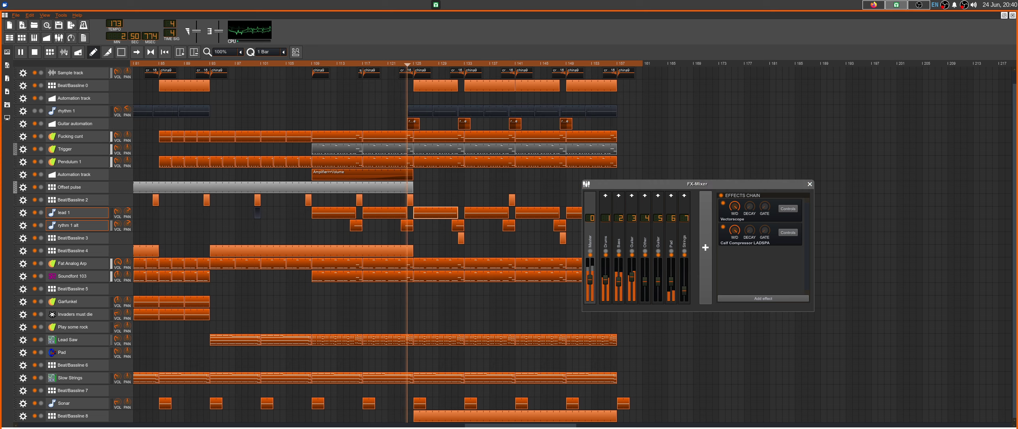
left_click(35, 111)
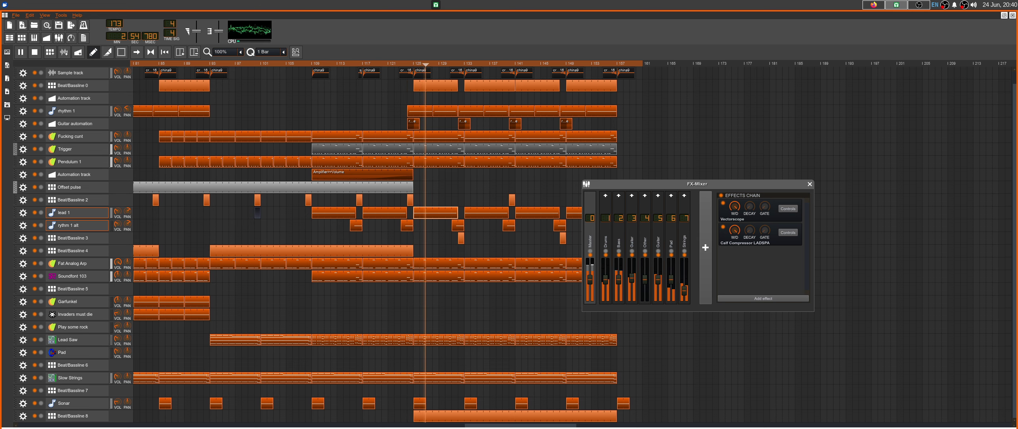
key("space")
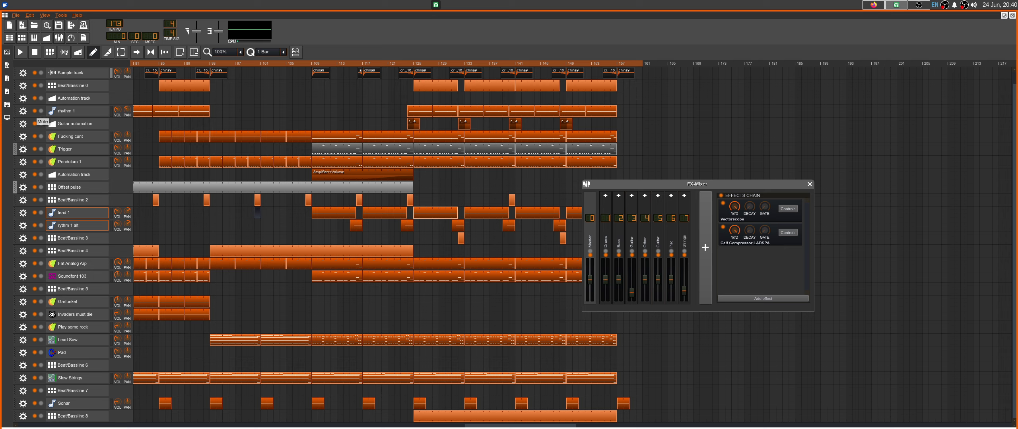
left_click_drag(34, 112, 407, 136)
left_click_drag(35, 111, 42, 122)
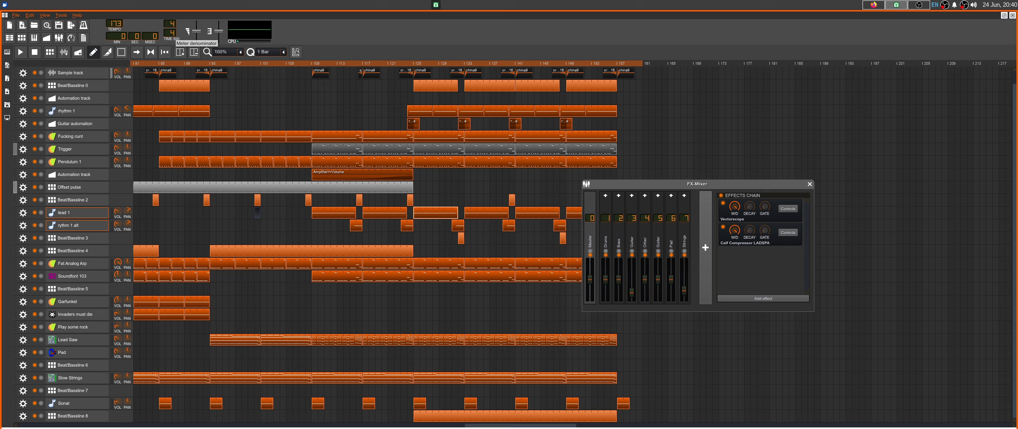
right_click(173, 34)
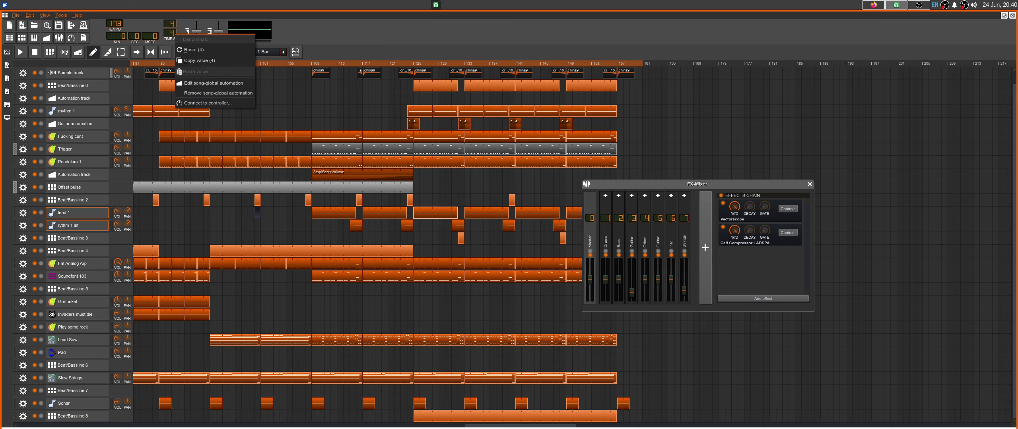
key("Escape")
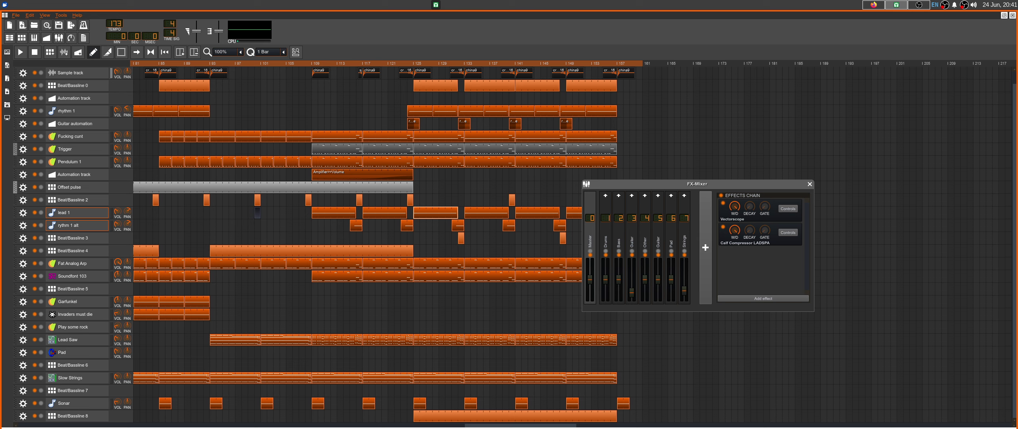
Open the Trigger instrument and inspect its effects chain and the Peak Controller's controls, then close the instrument
left_click(65, 149)
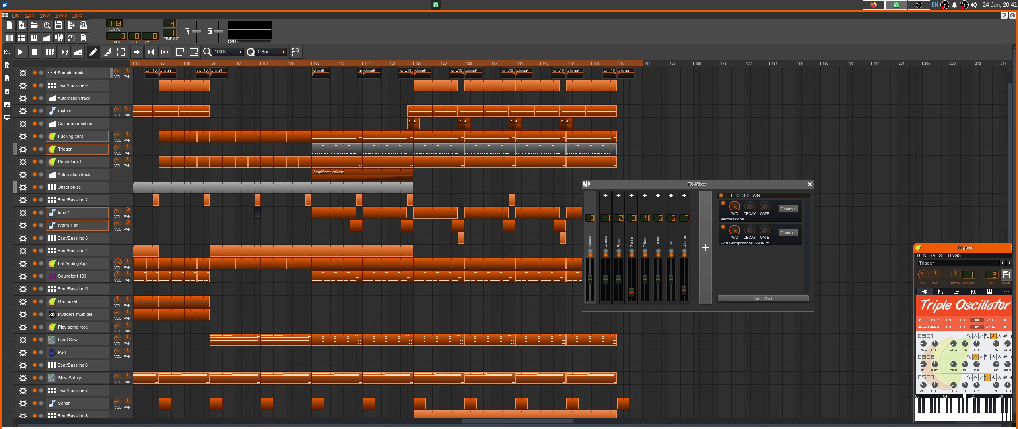
left_click_drag(964, 247, 297, 205)
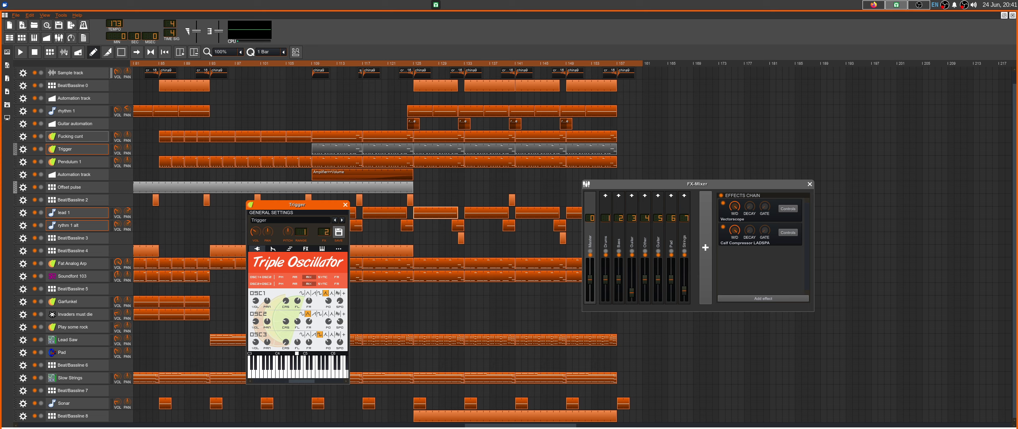
left_click(306, 249)
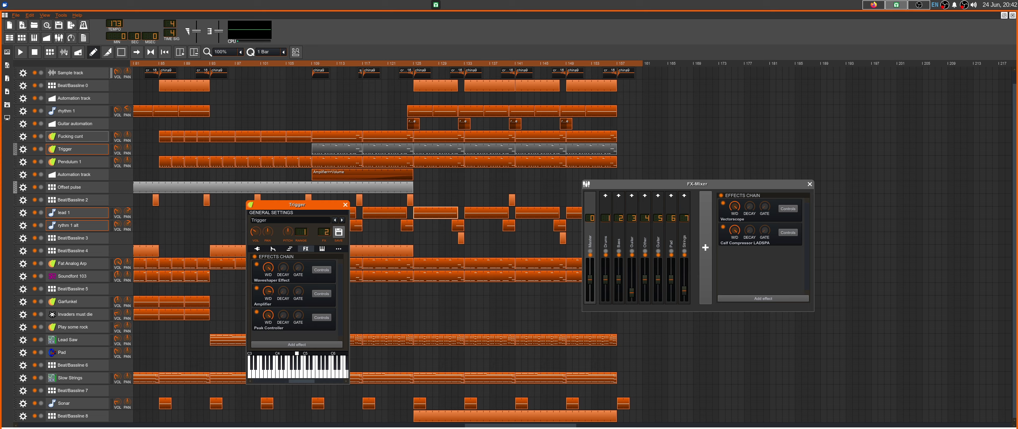
left_click(322, 318)
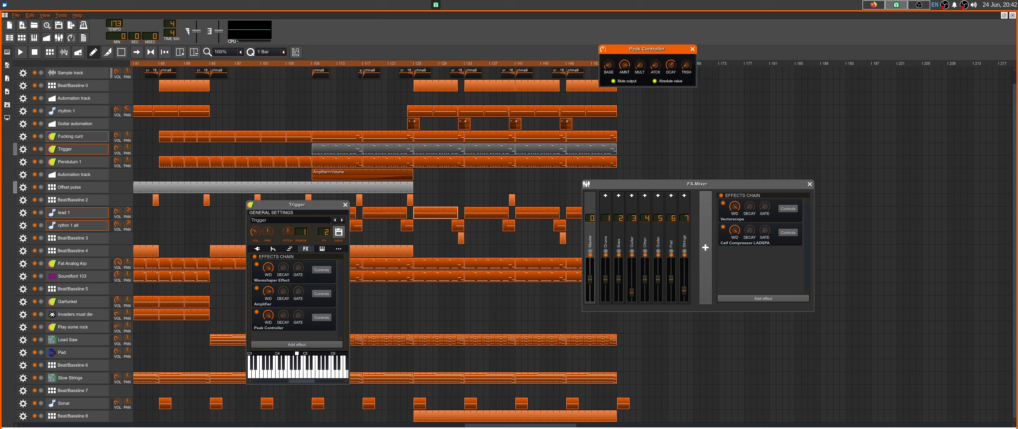
left_click_drag(646, 48, 652, 93)
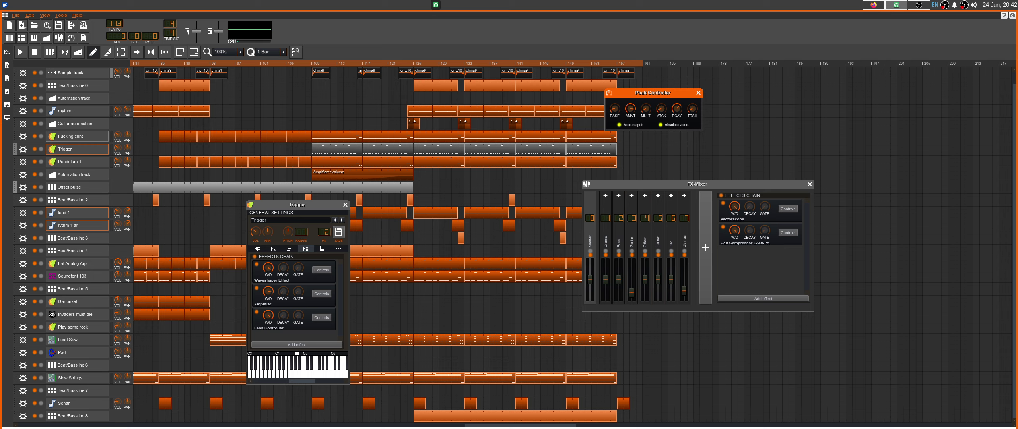
left_click(344, 204)
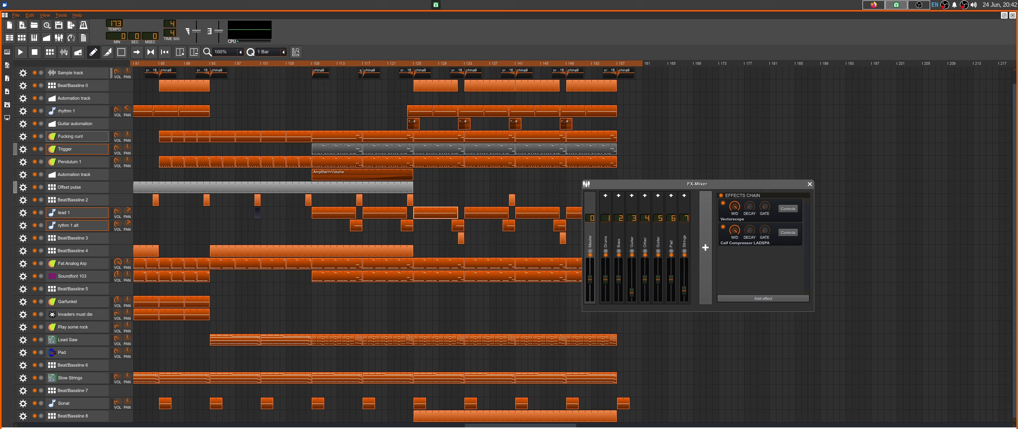
Solo Bass channel 2 and listen to the isolated bass from the second Amplifier>>Volume automation clip and in the section after it
scroll(358, 238, "left", 20)
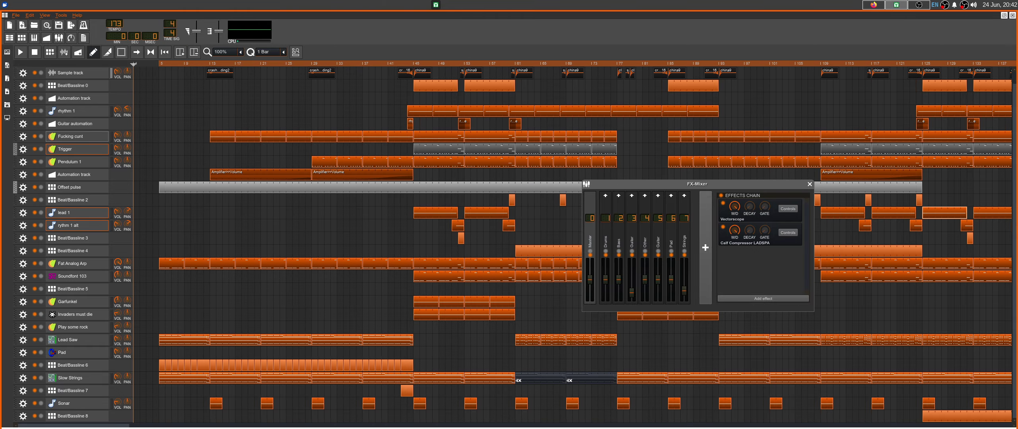
left_click(619, 251)
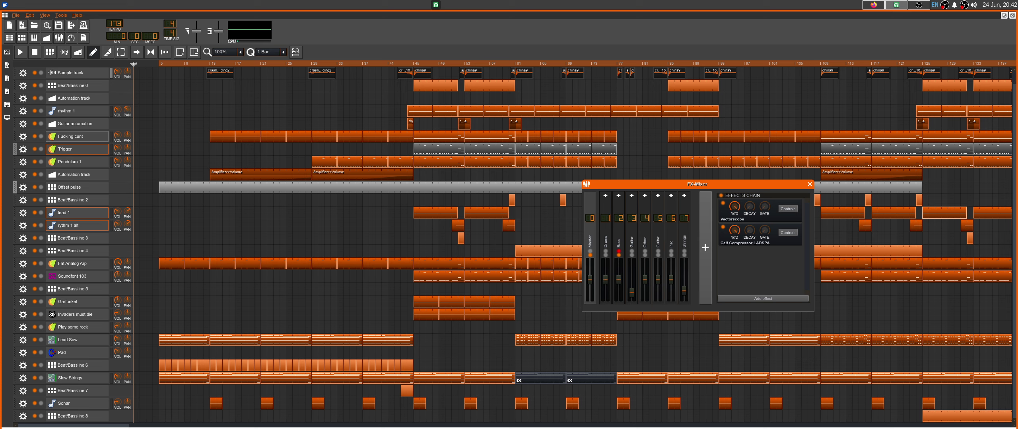
left_click(309, 64)
key("space")
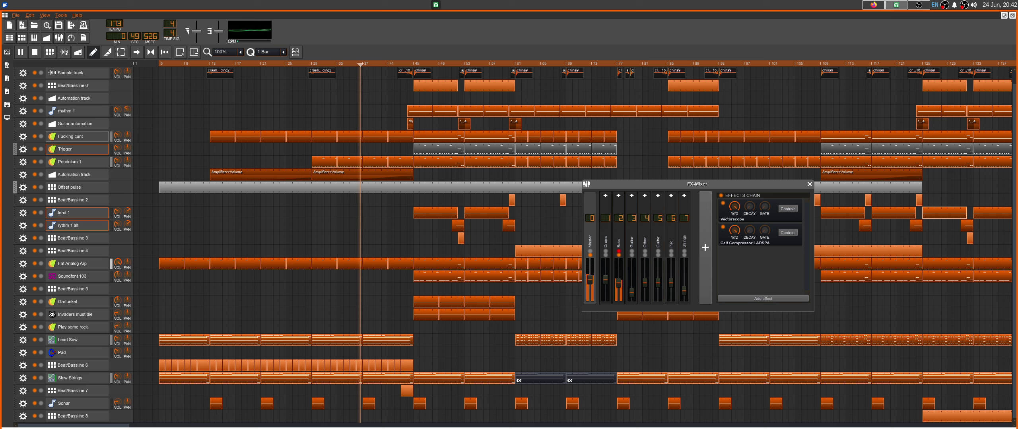
key("space")
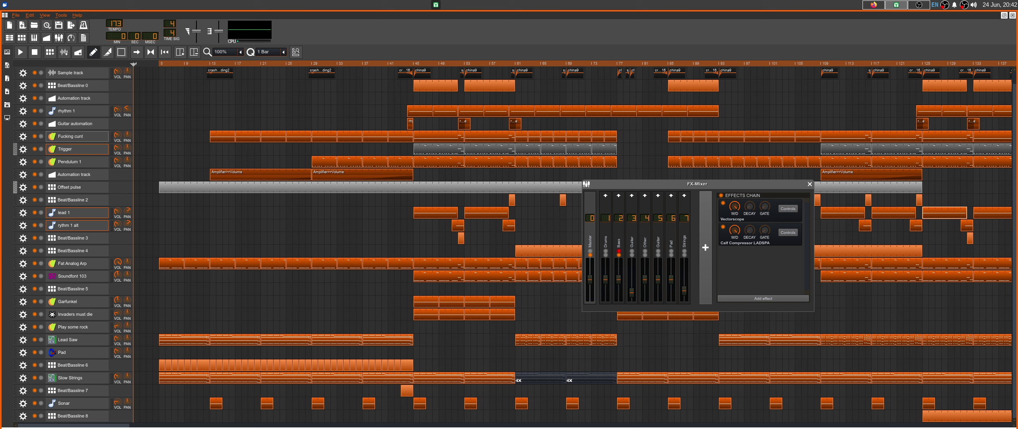
key("space")
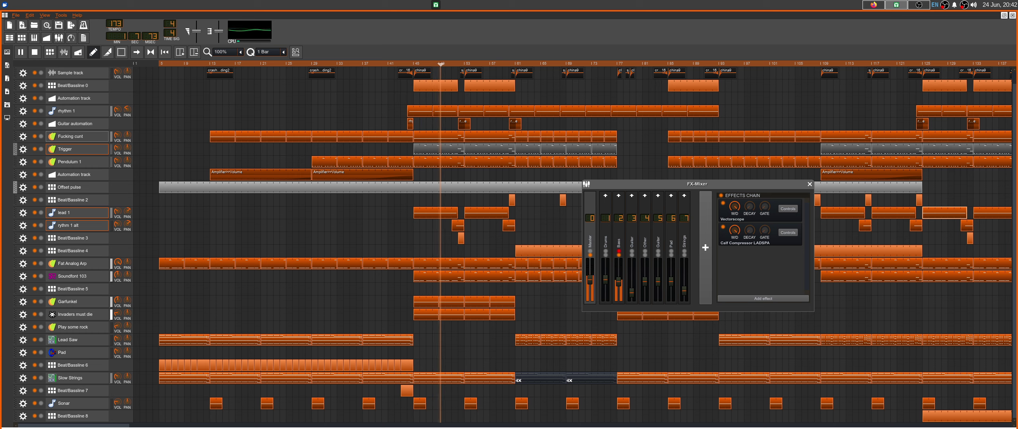
key("space")
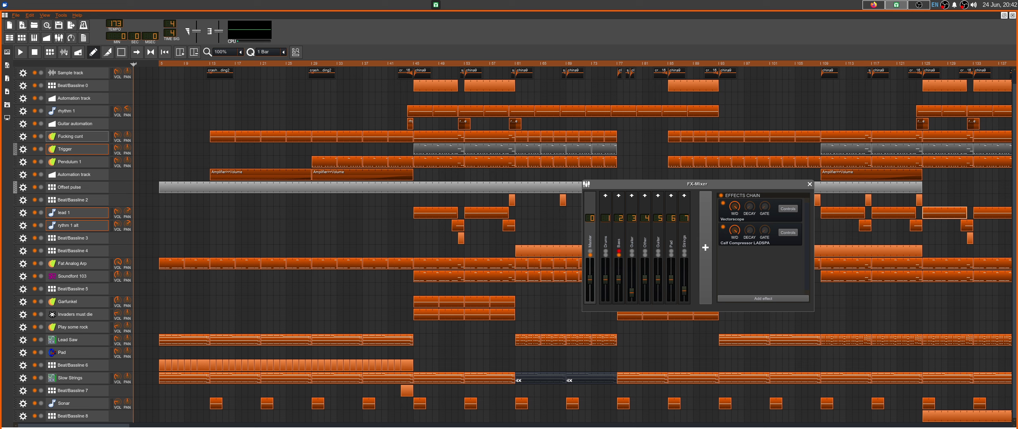
Play the sustained-note clip on the track above Trigger, at the start of the first Trigger section, in the Piano Roll
double_click(481, 149)
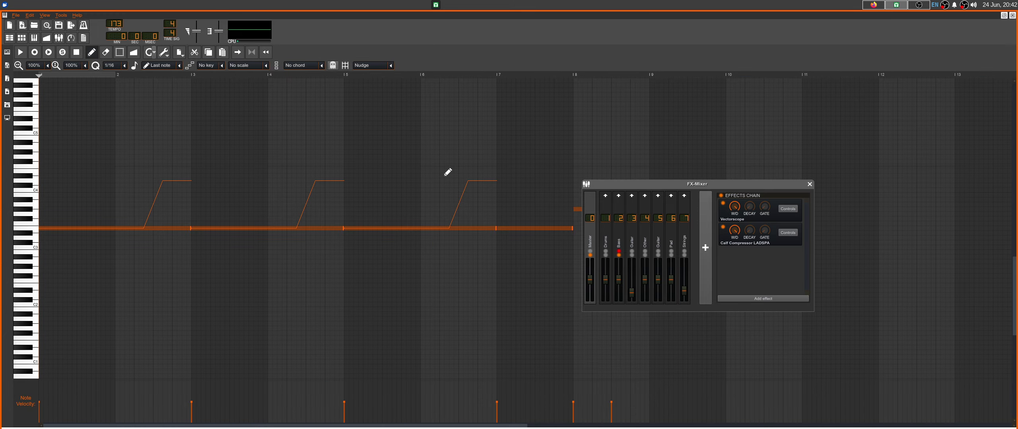
key("space")
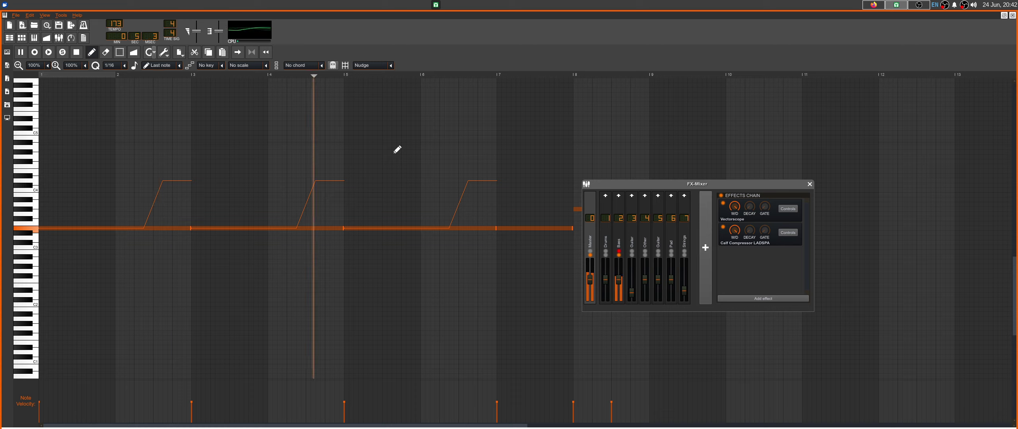
key("space")
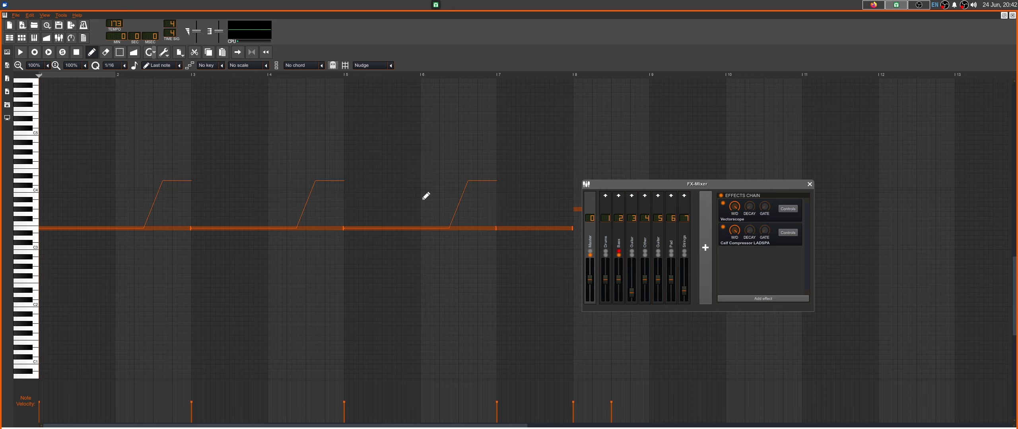
Play the ending of the sustained-note bass clip from bar 7, then return to the song editor
scroll(422, 196, "right", 3)
scroll(426, 199, "right", 1)
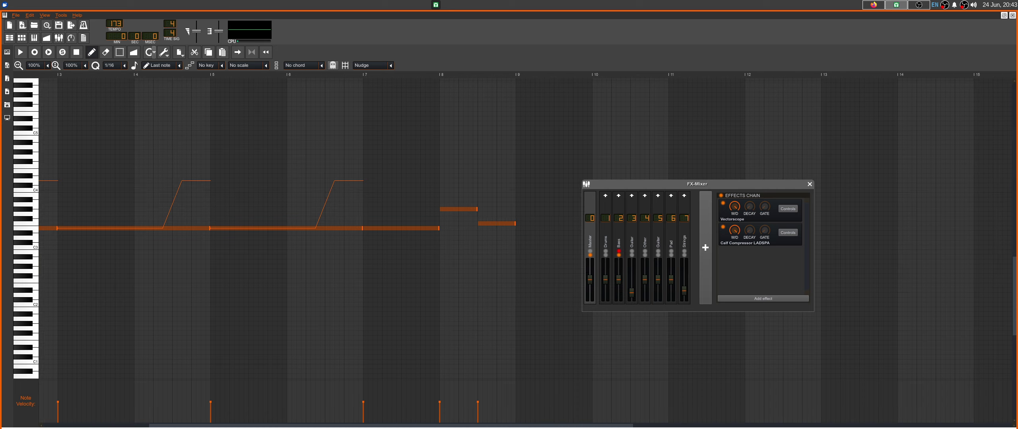
left_click(363, 74)
key("space")
left_click(365, 76)
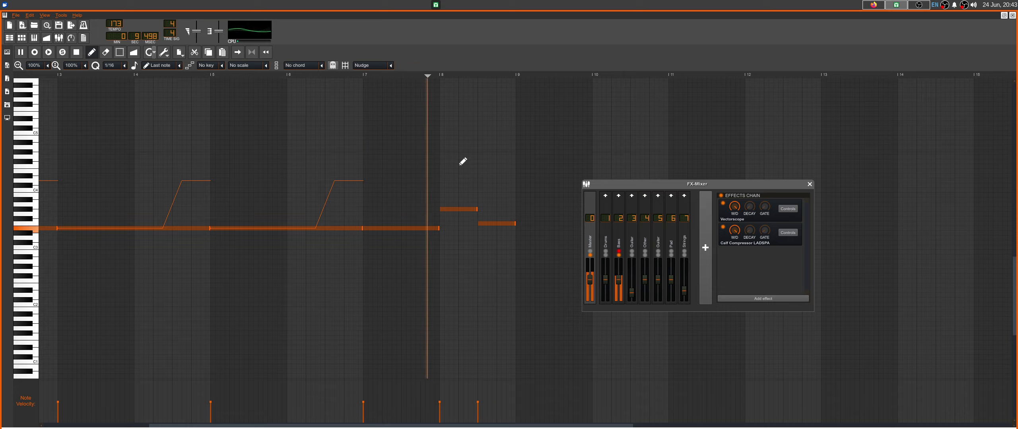
key("space")
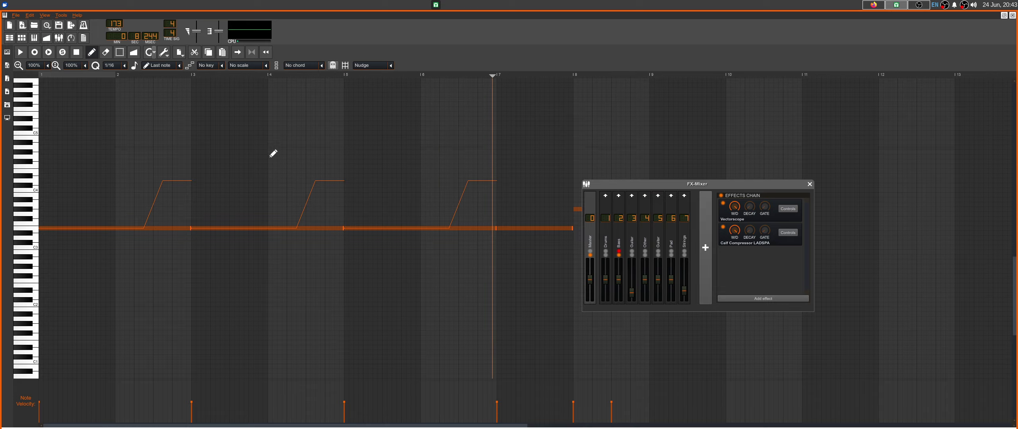
key("F5")
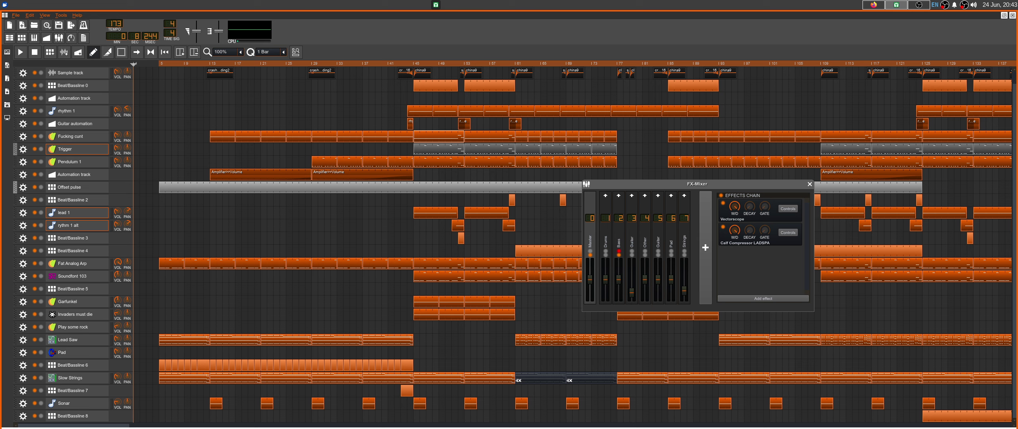
Open the Pendulum 1 clip at the start of the first Trigger section in the Piano Roll and play it from the beginning
double_click(454, 163)
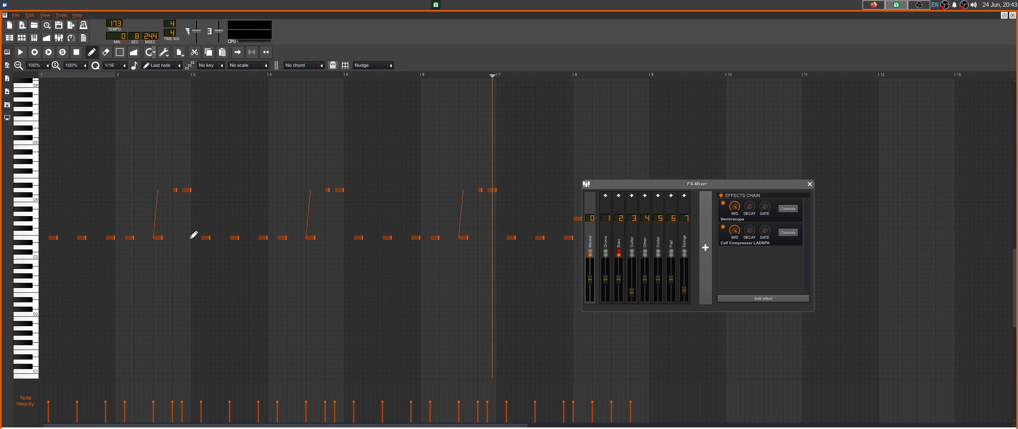
key("space")
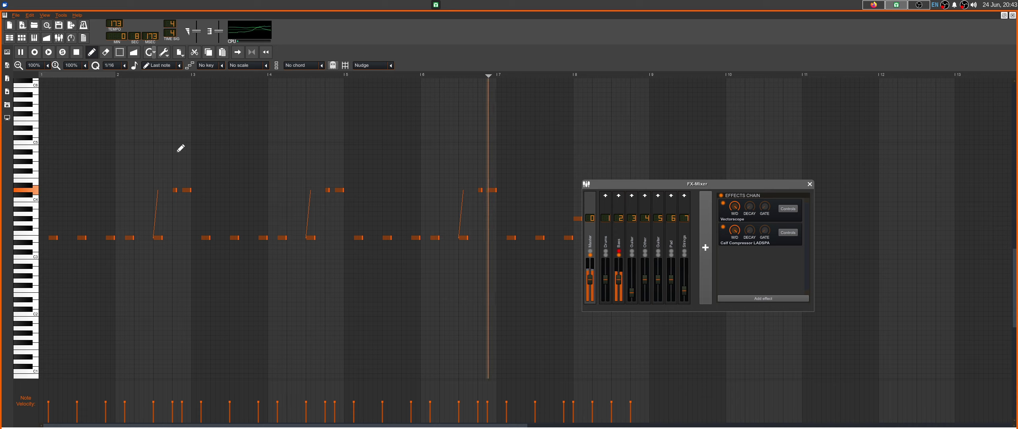
key("space")
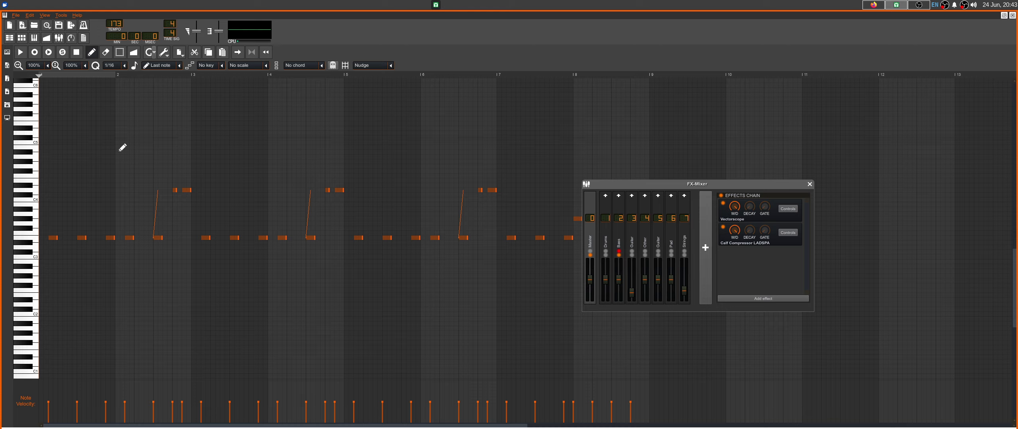
Play the closing bars of the Pendulum 1 clip, then return to the song editor
scroll(258, 226, "right", 2)
scroll(446, 257, "right", 2)
key("space")
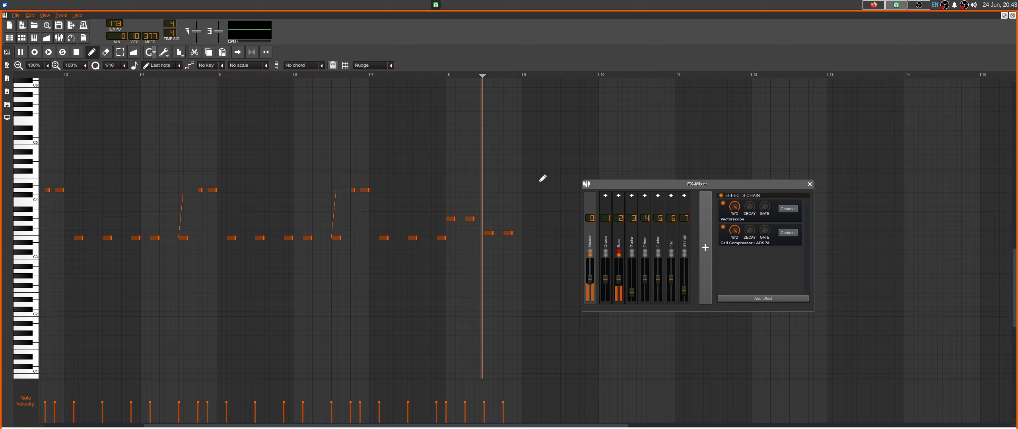
key("space")
left_click(10, 38)
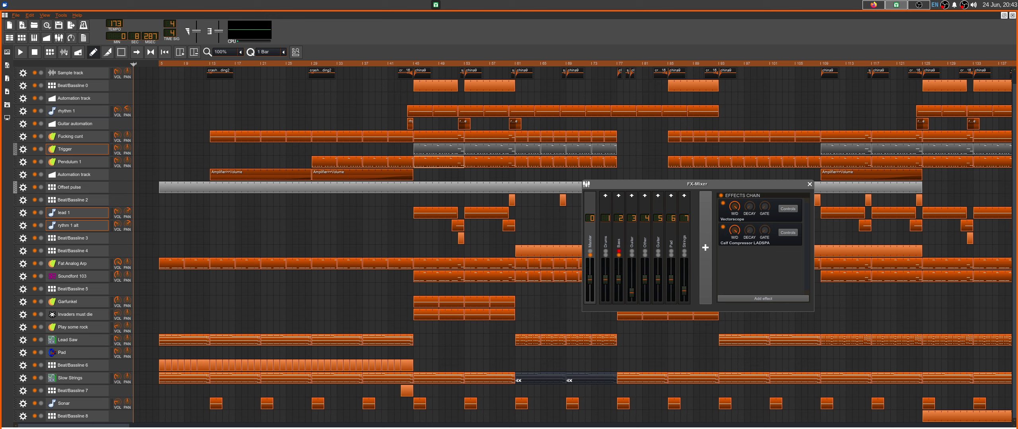
Open the Pendulum 1 instrument's effects chain, audition the sound with test notes, and inspect the Waveshaper Effect's curve
left_click(68, 162)
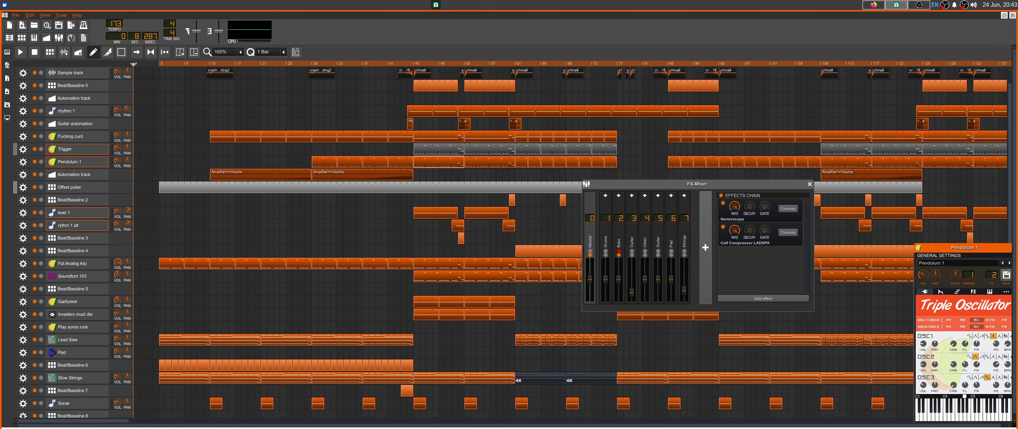
left_click_drag(962, 248, 433, 156)
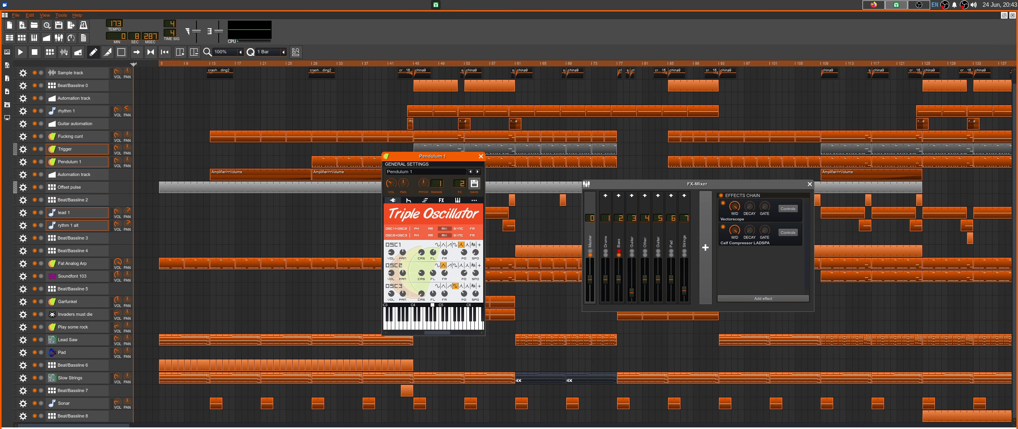
left_click(409, 201)
left_click(424, 201)
left_click(441, 201)
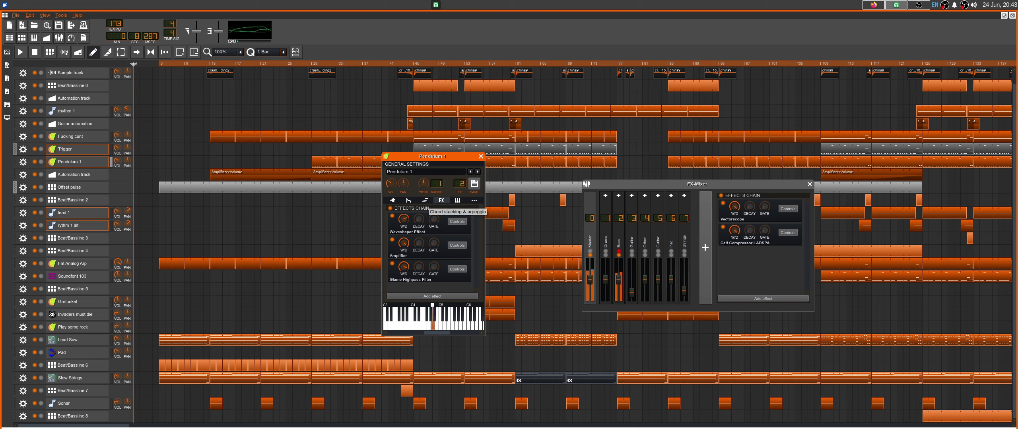
key("n")
key("n")
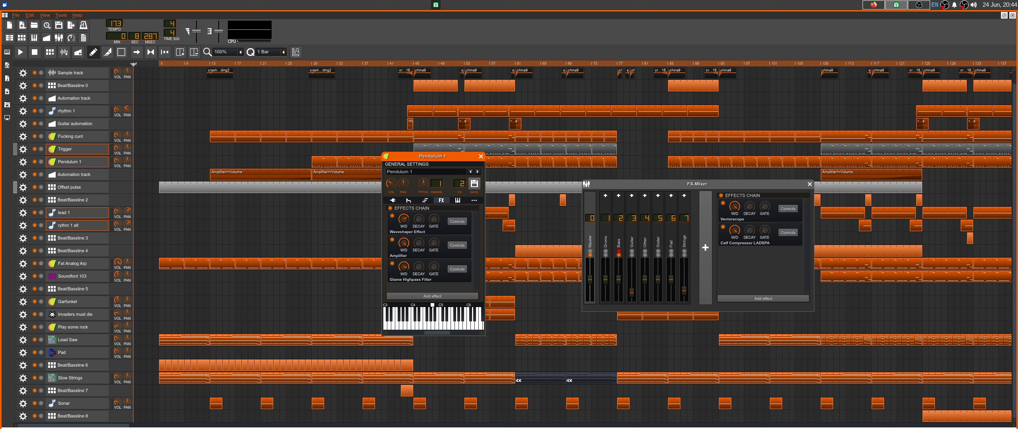
left_click(456, 222)
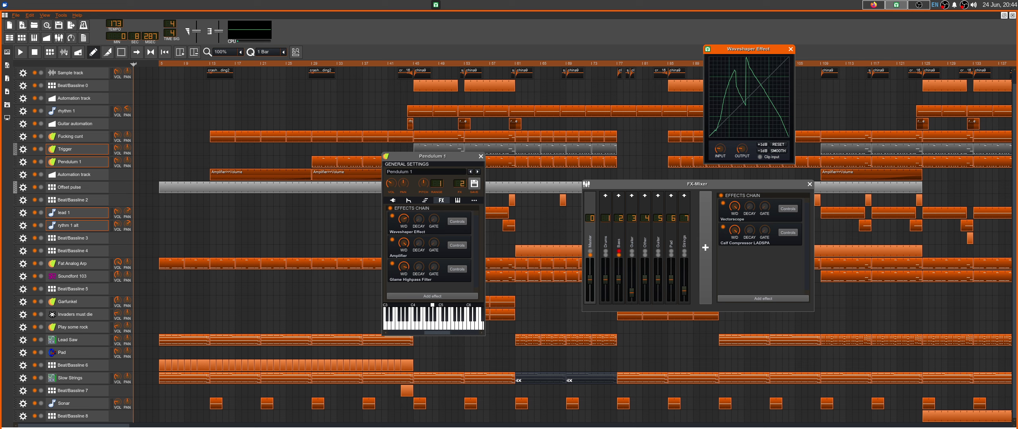
left_click(790, 49)
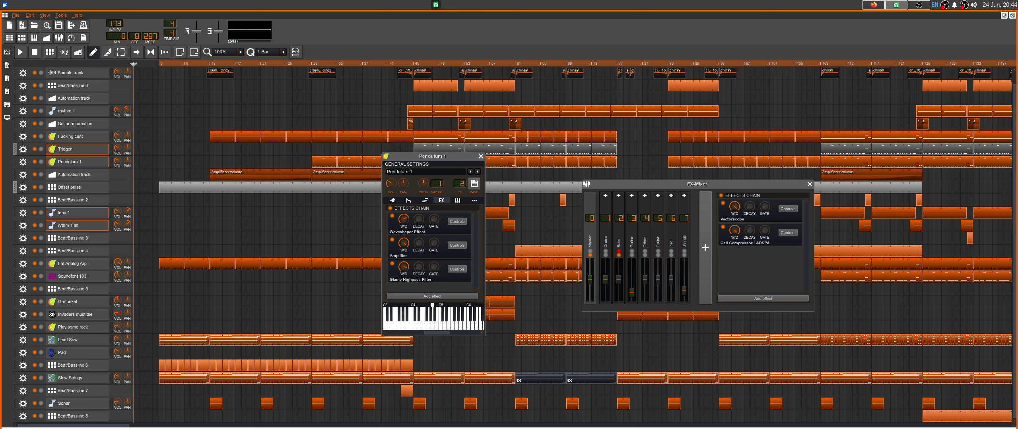
Try different modulation modes and waveforms on Pendulum 1's Triple Oscillator, playing a test note after each change
left_click(392, 200)
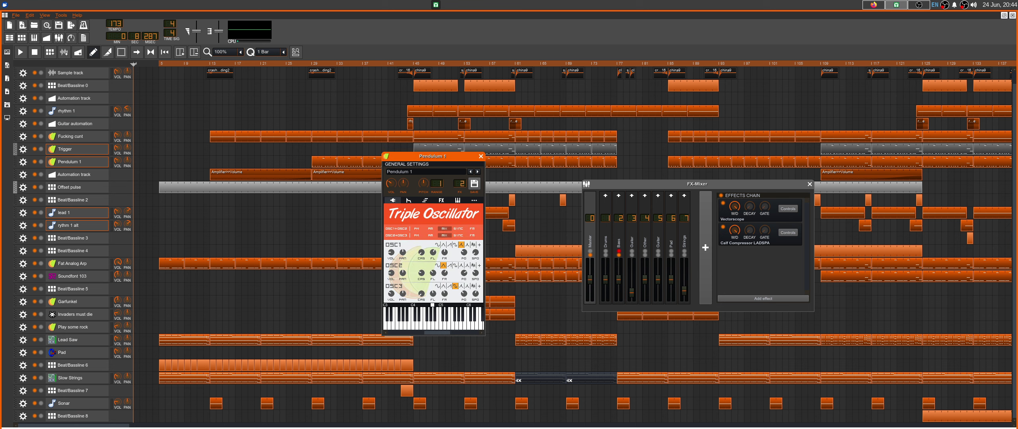
key("n")
left_click(416, 236)
key("y")
left_click(430, 235)
key("y")
left_click(458, 236)
key("y")
left_click(430, 229)
key("y")
left_click(416, 228)
key("y")
left_click(455, 266)
key("y")
key("y")
left_click(449, 245)
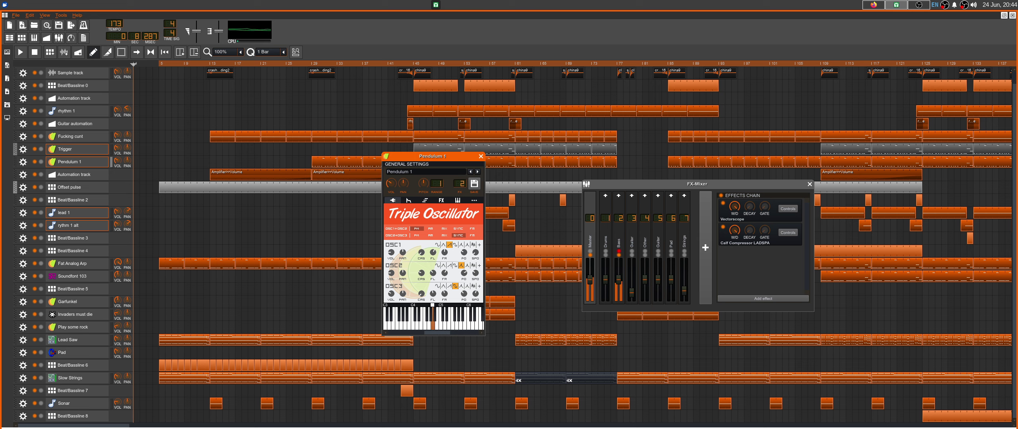
Audition other waveforms on oscillators 1 and 2, then set both oscillator modulation modes back to mix
left_click(450, 266)
key("y")
left_click(455, 266)
key("y")
left_click(456, 245)
key("y")
left_click(445, 228)
key("y")
left_click(444, 236)
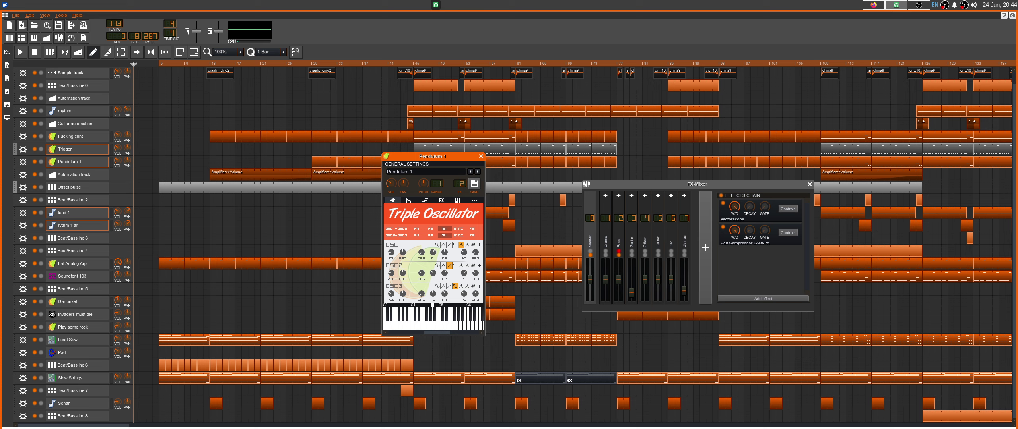
Review the waveform choices of the three oscillators, play a test note, and close the Pendulum 1 instrument
right_click(449, 229)
key("Escape")
right_click(454, 245)
key("Escape")
right_click(455, 265)
key("Escape")
right_click(455, 287)
key("Escape")
key("y")
left_click(481, 156)
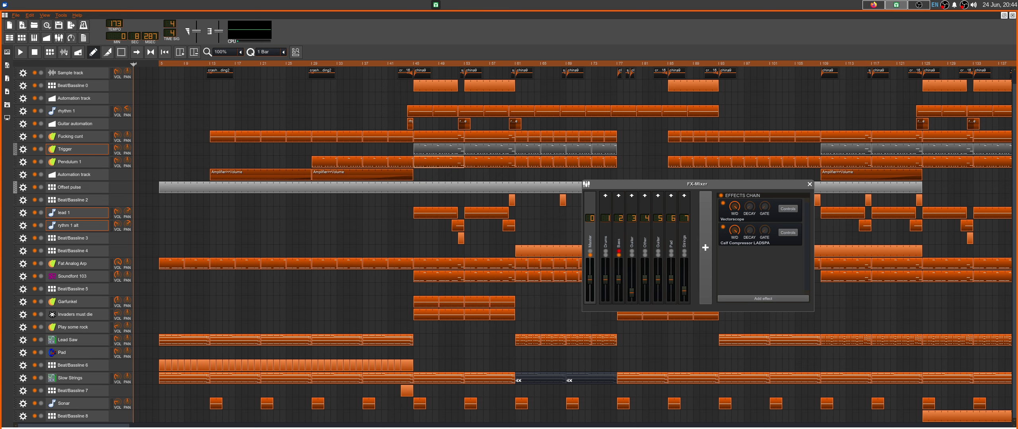
Open a Pendulum 1 pattern in the Piano Roll, play it, and return to the Song Editor
double_click(444, 162)
key("space")
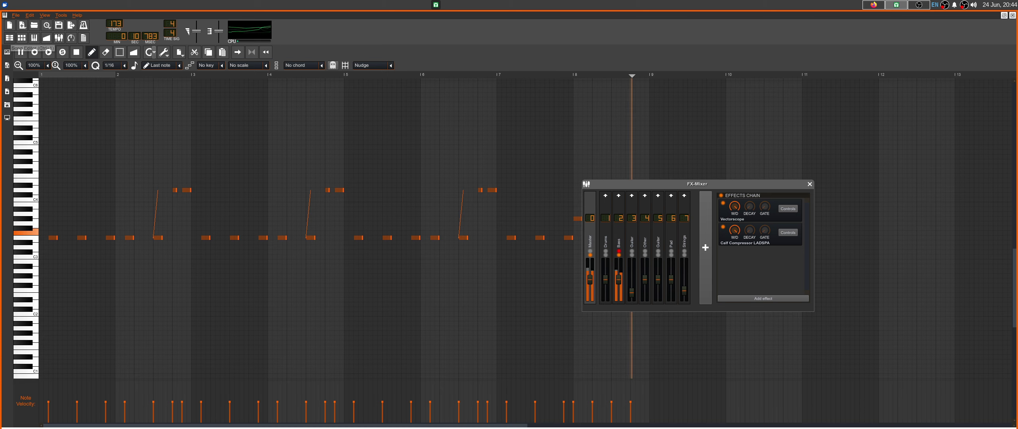
left_click(7, 52)
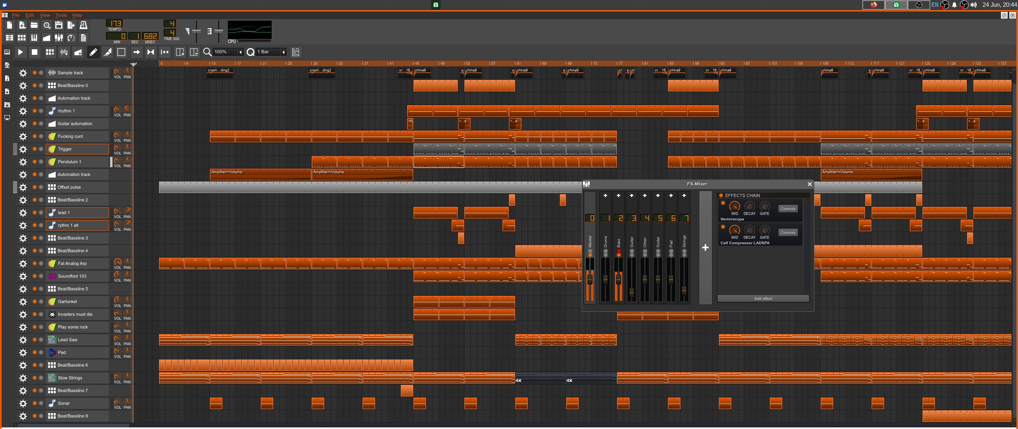
key("space")
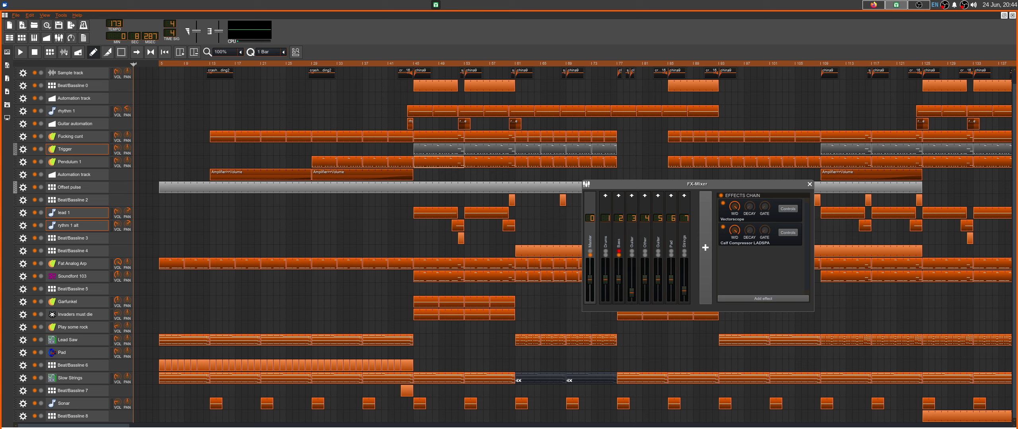
Open and play a Fat Analog Arp pattern, view another of its patterns in the Piano Roll, and return to the Song Editor
double_click(436, 262)
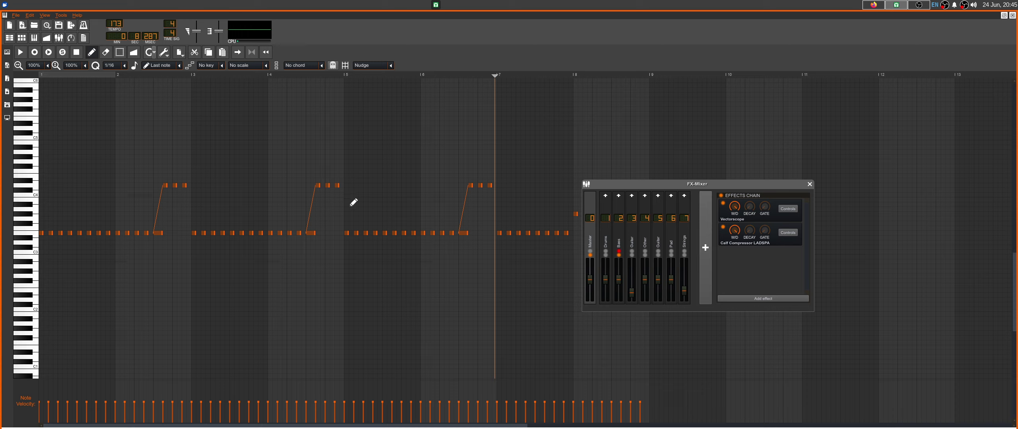
key("space")
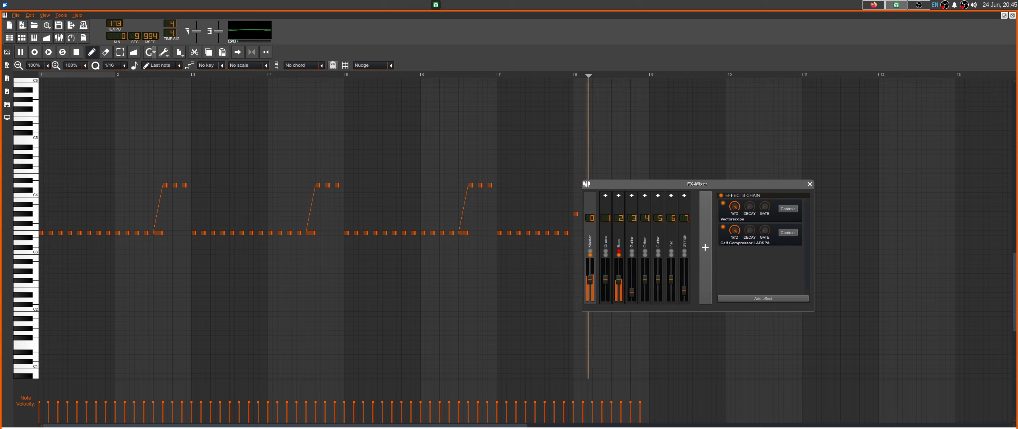
left_click(9, 38)
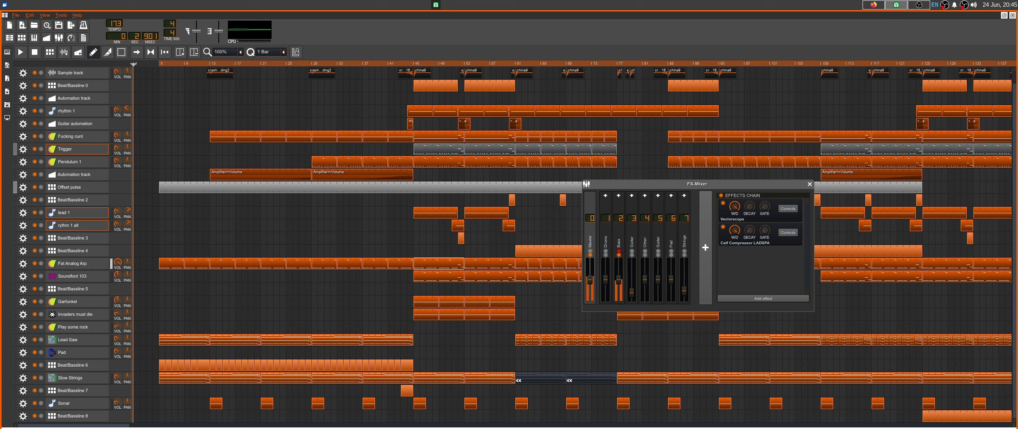
key("space")
key("F7")
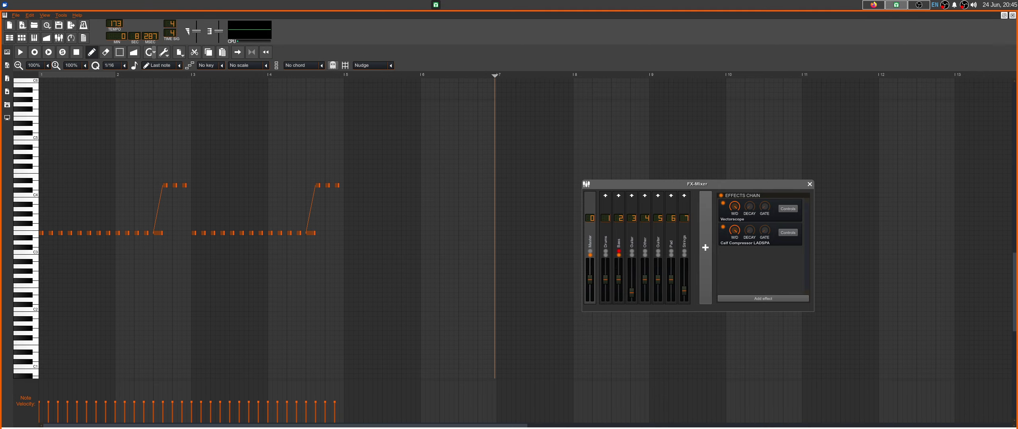
key("F5")
Open the Fat Analog Arp instrument, inspect its envelope and filter settings and its Triple Oscillator, and close it
left_click(78, 264)
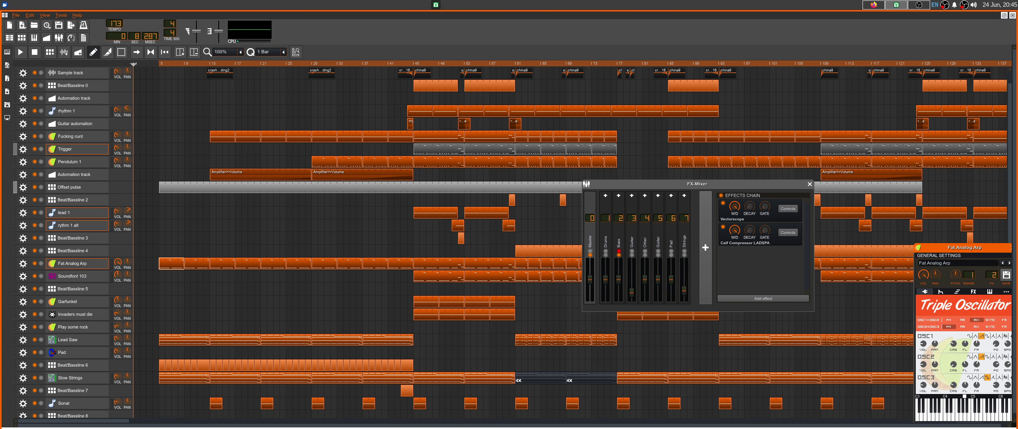
left_click_drag(954, 248, 343, 196)
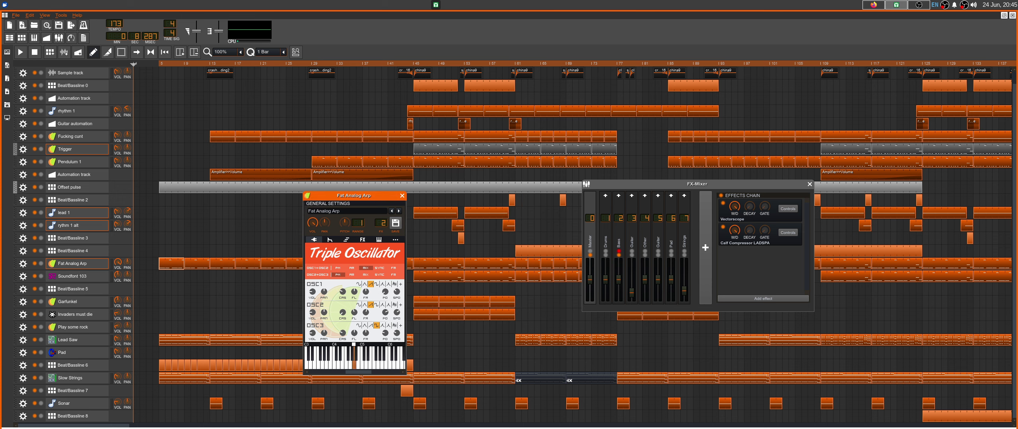
left_click(330, 240)
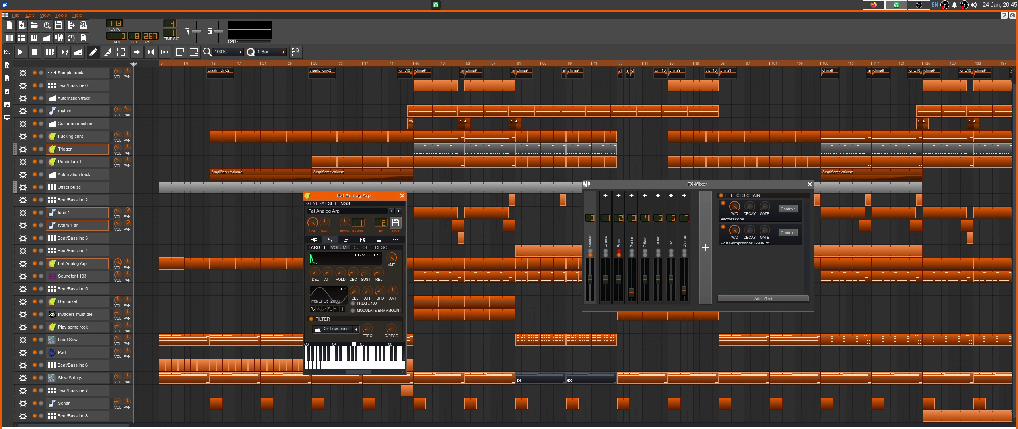
left_click(361, 247)
left_click(314, 240)
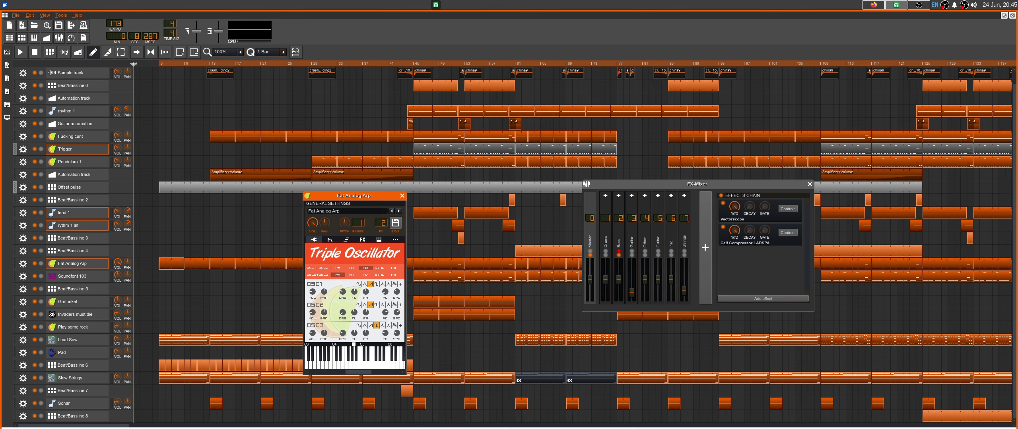
left_click(402, 196)
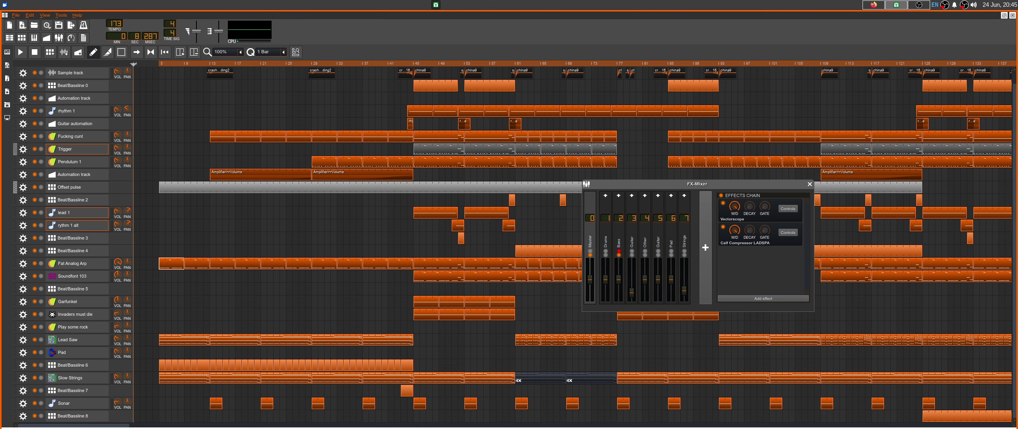
Open the first Lead Saw pattern, unsolo the Bass mixer channel, and play the sustained chords
double_click(184, 341)
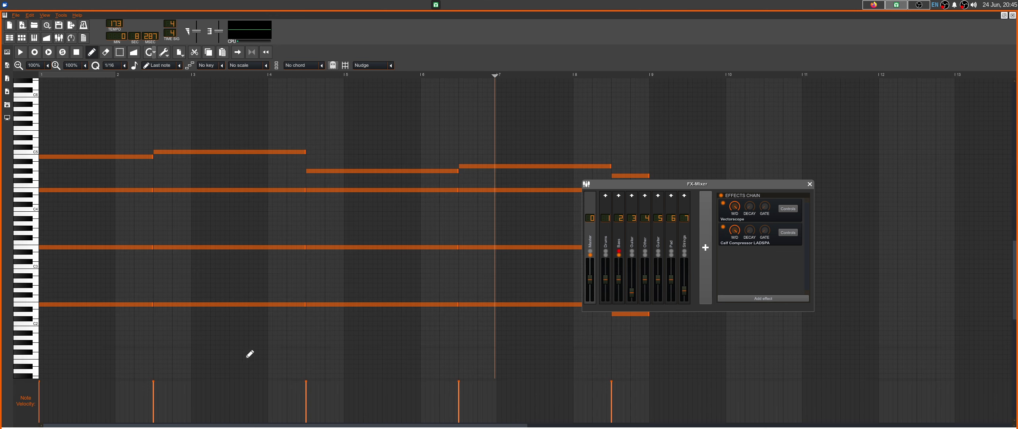
left_click(10, 38)
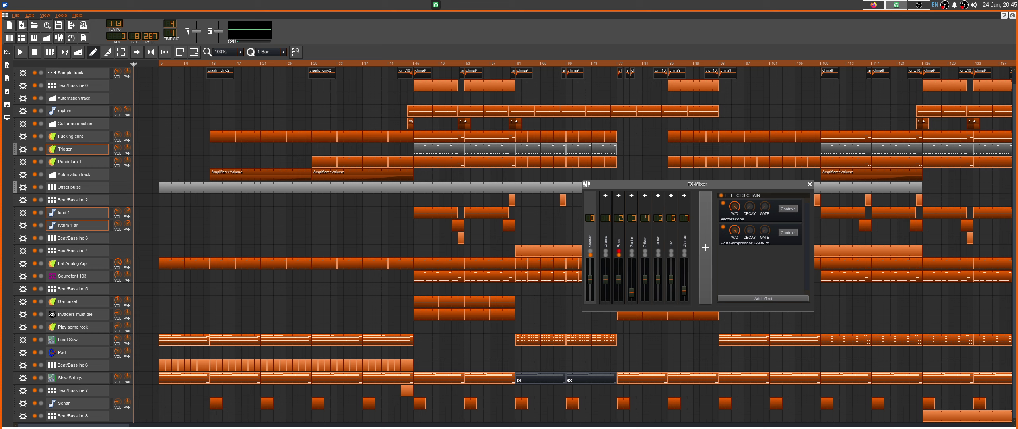
double_click(184, 340)
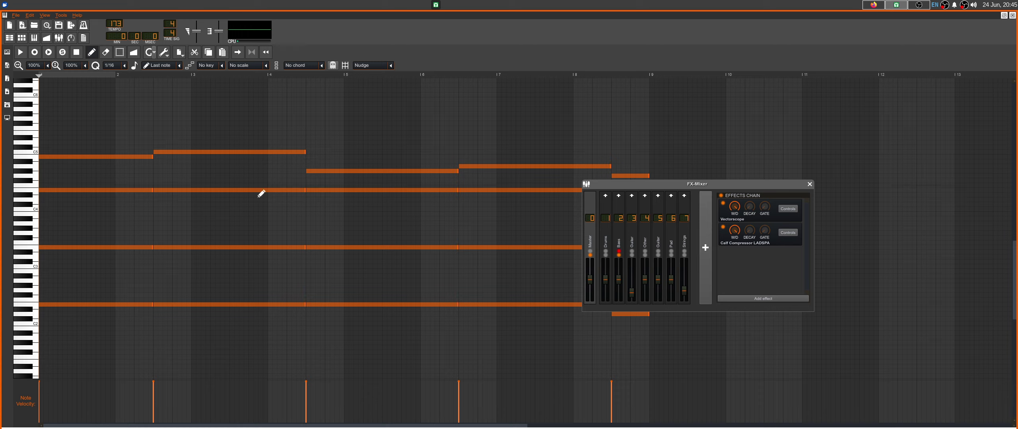
key("space")
key("space")
left_click(619, 251)
key("space")
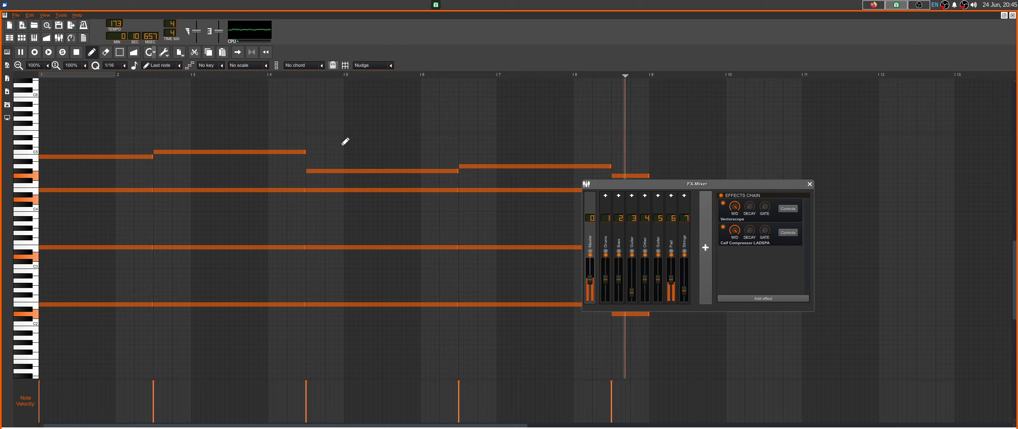
key("space")
left_click(9, 38)
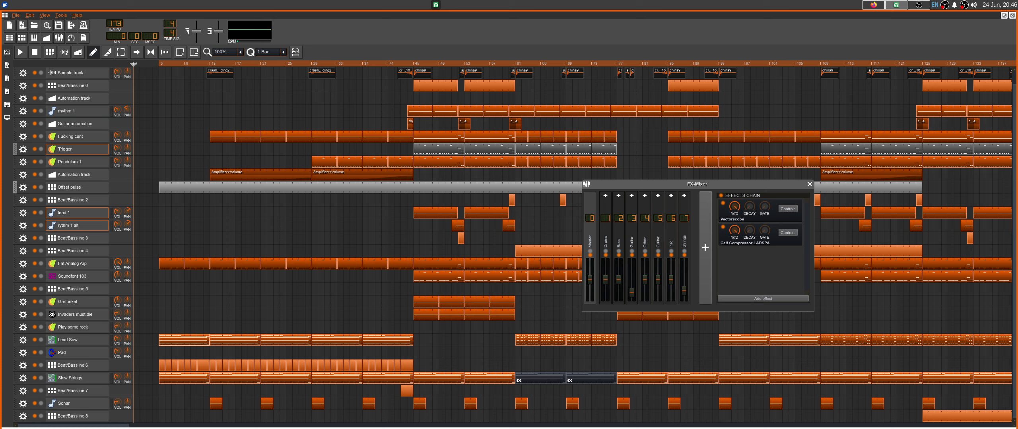
Open and play the short-chord Lead Saw pattern from the middle of the song, and return to the Song Editor
double_click(530, 340)
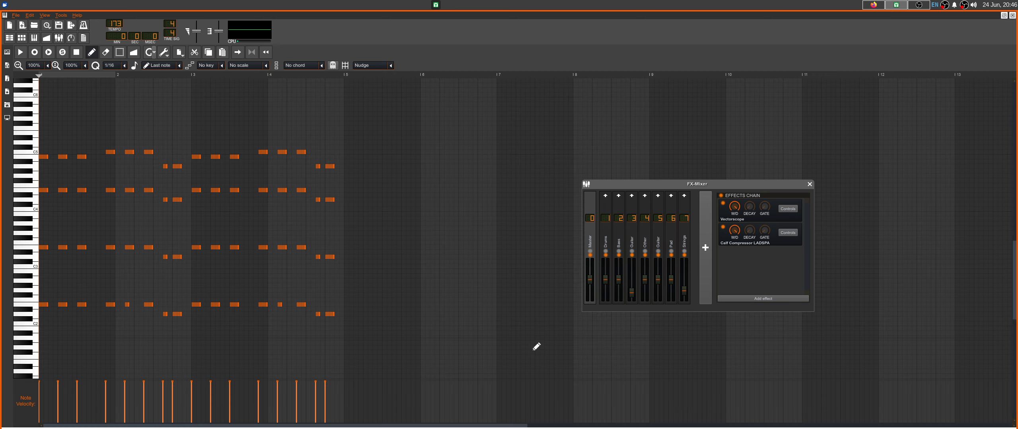
key("space")
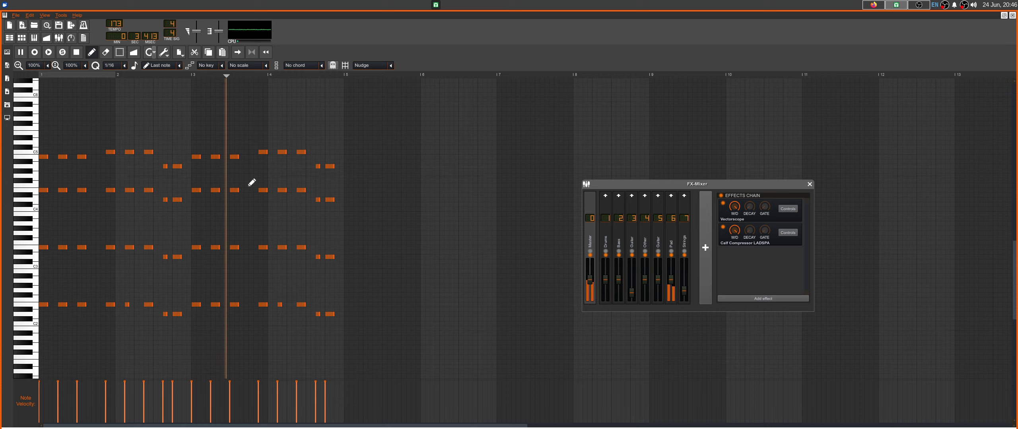
key("F5")
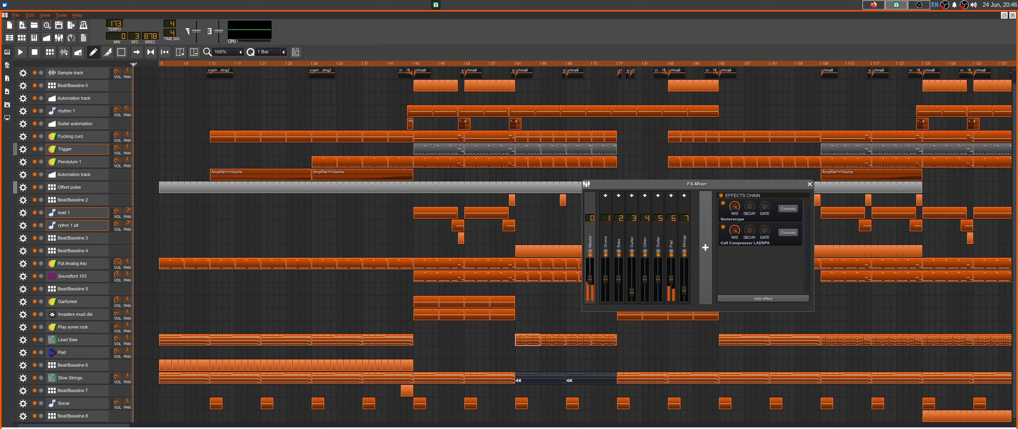
Check the automation and controller options of the Pad channel's fader and view the Offset pulse pattern in the Beat+Bassline Editor
right_click(671, 281)
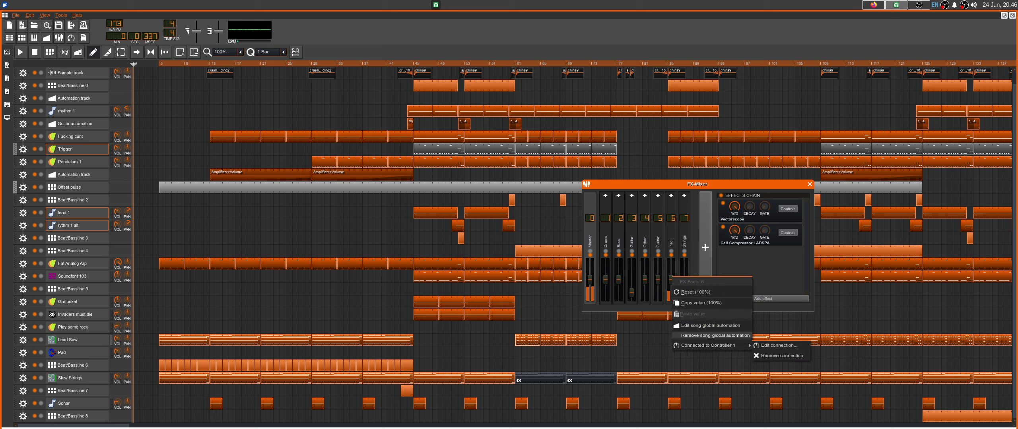
left_click(715, 335)
key("space")
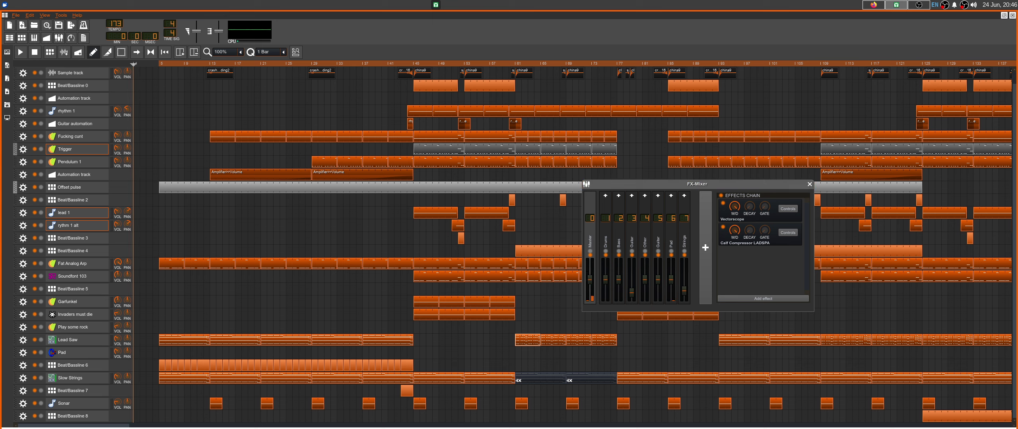
key("F6")
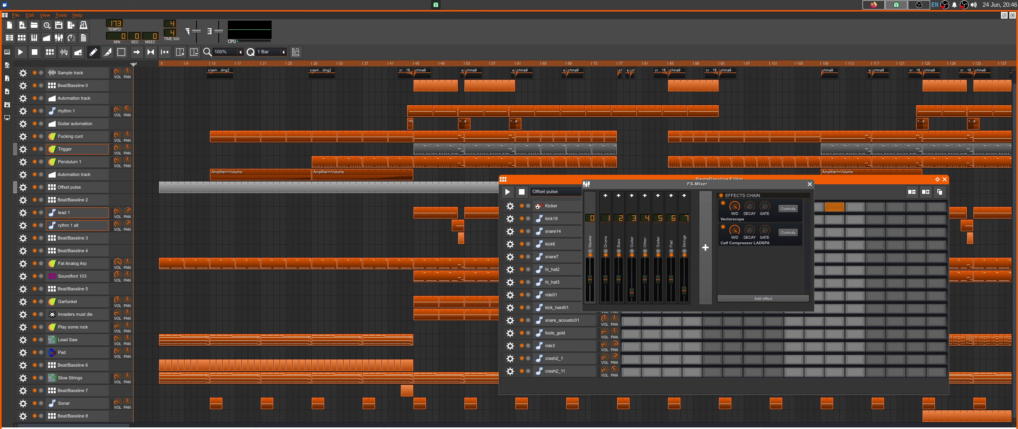
left_click_drag(556, 180, 229, 112)
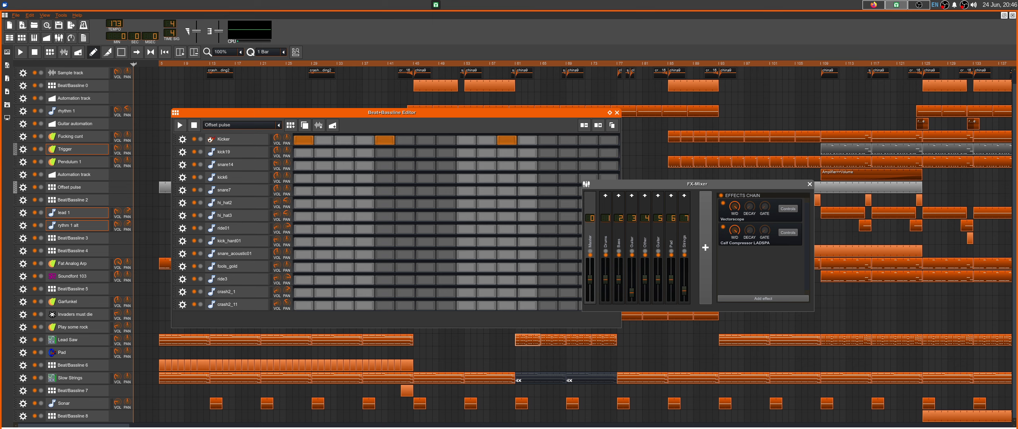
key("F6")
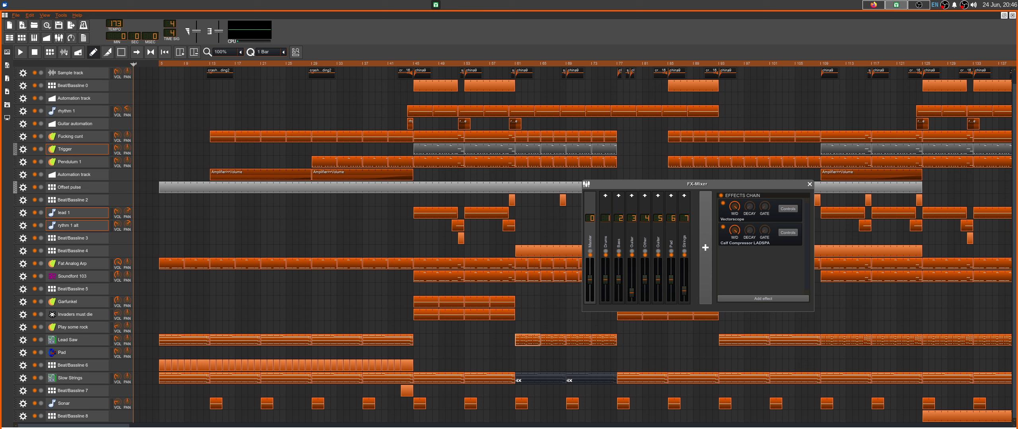
Solo the Pad mixer channel, play the song from several positions, and inspect the channel's send to Master
left_click(409, 63)
left_click(671, 251)
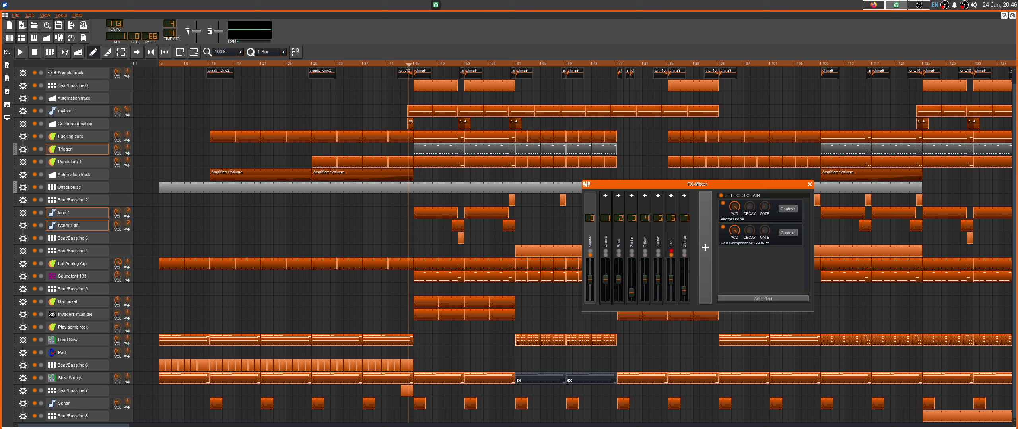
key("space")
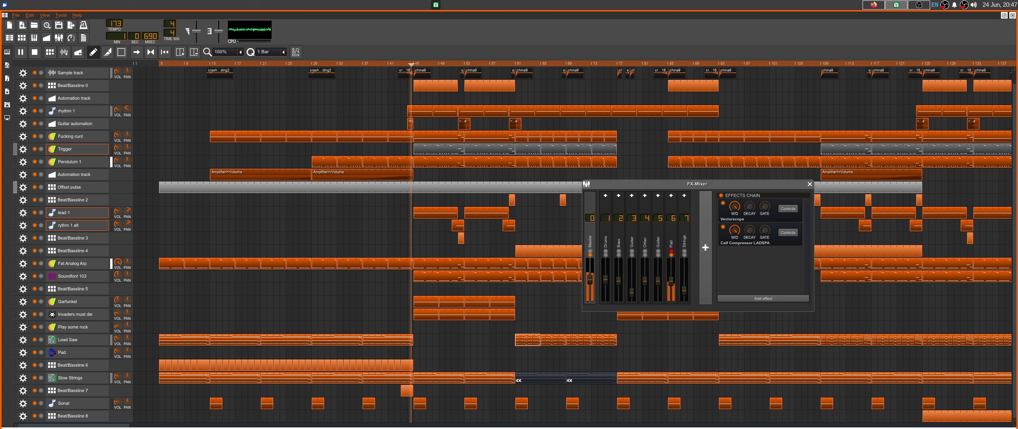
key("space")
left_click(513, 64)
key("space")
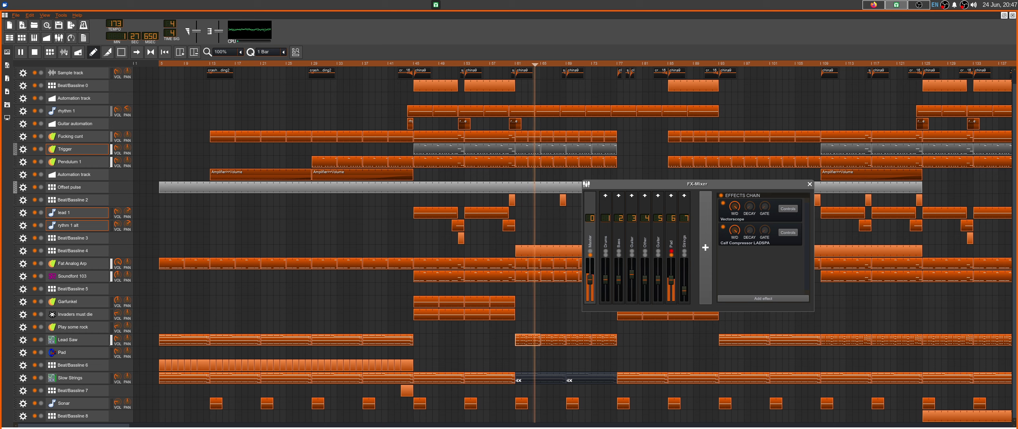
key("space")
key("space")
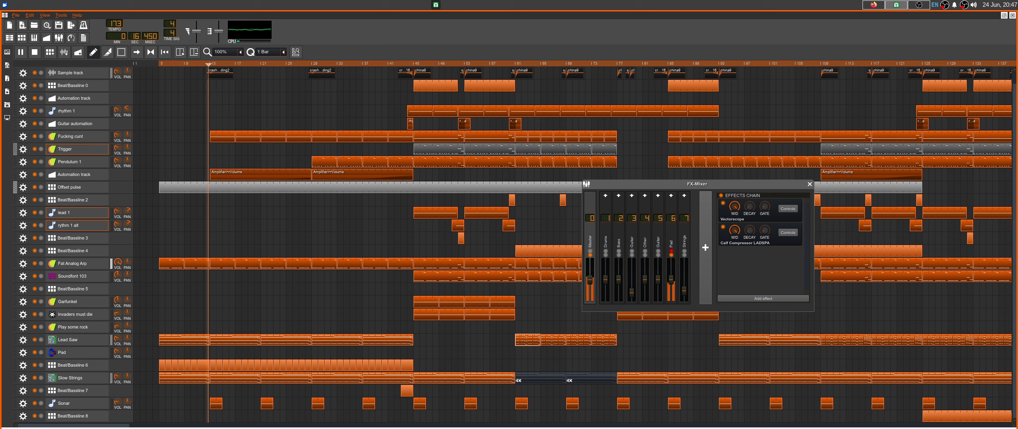
key("space")
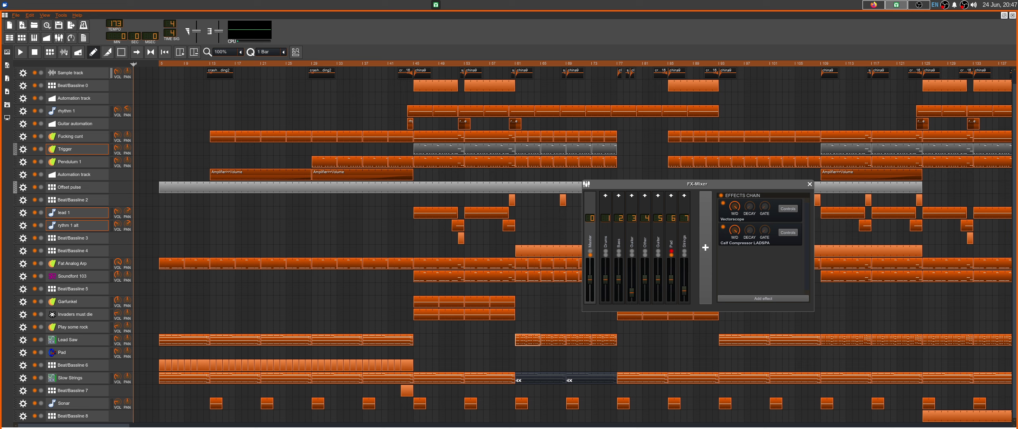
left_click(589, 211)
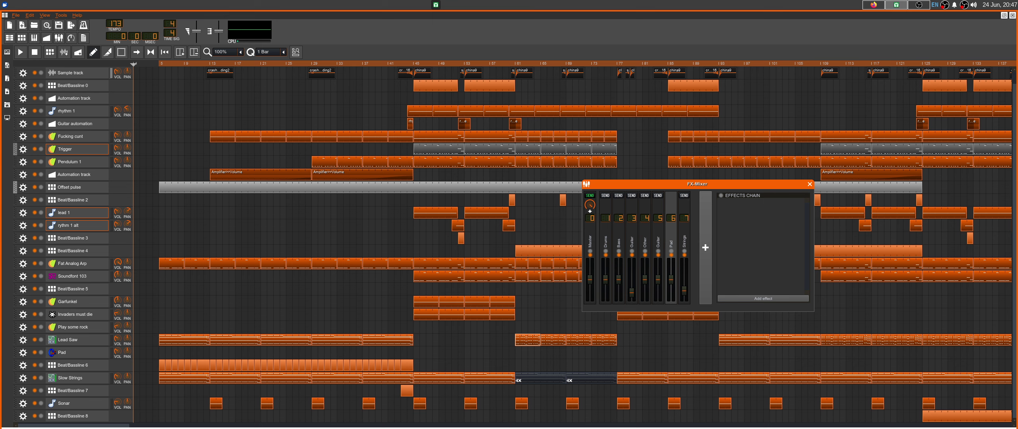
Solo the fools_gold track in BeatBassline 0 and play it
key("F6")
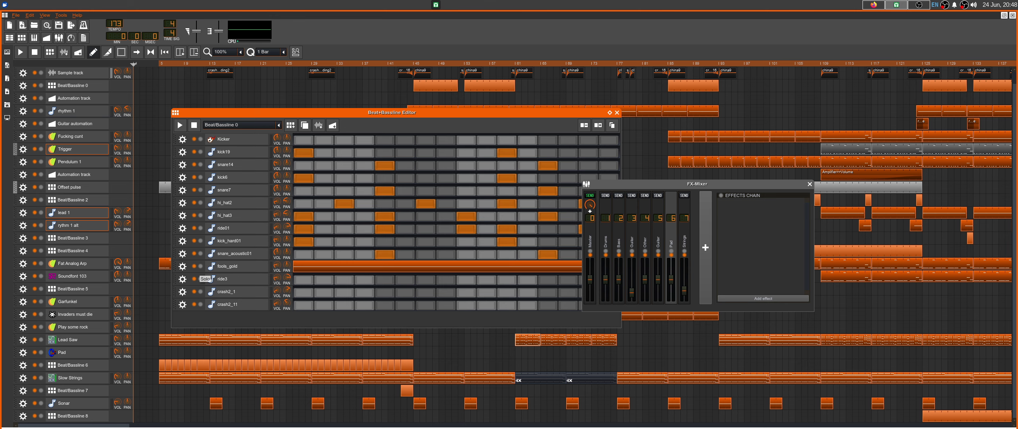
left_click(201, 266)
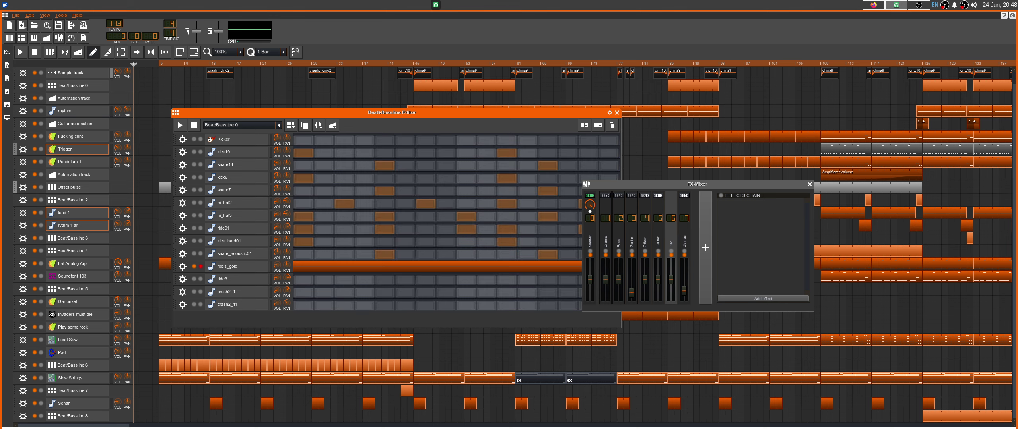
double_click(353, 270)
key("space")
key("F5")
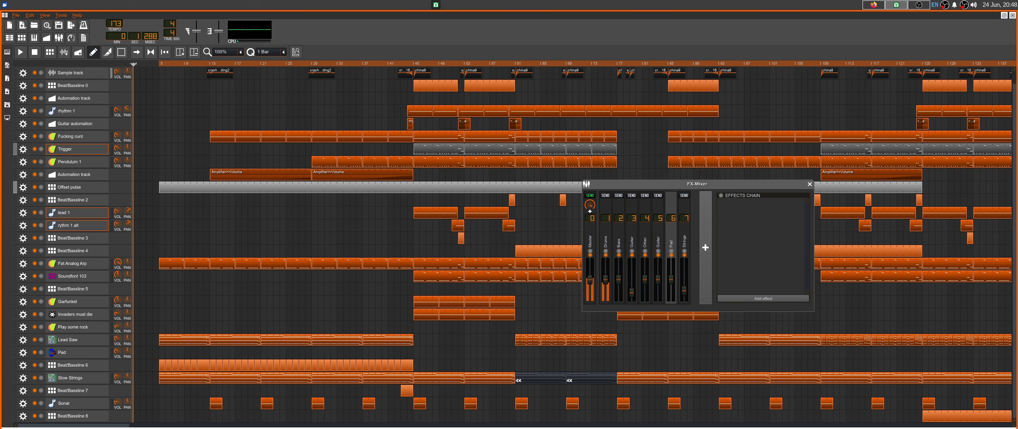
key("F6")
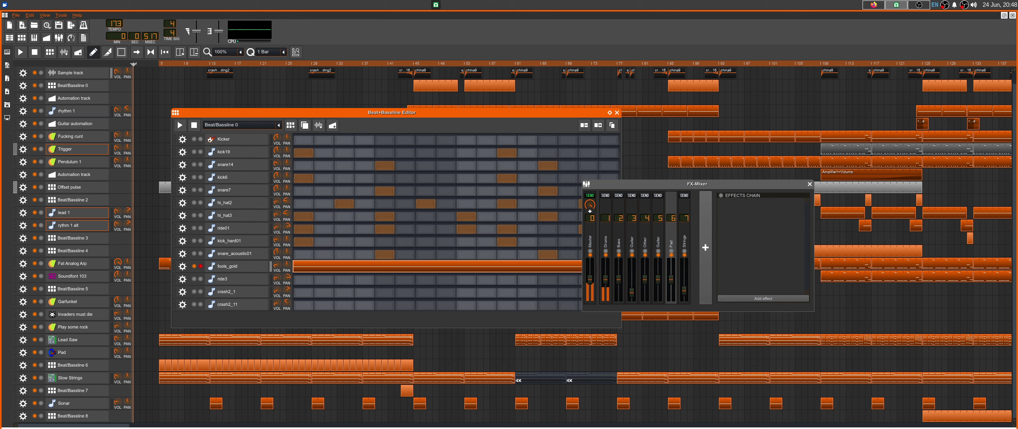
Unsolo the fools_gold track and play BeatBassline 0 with that track muted, and again with it unmuted
key("space")
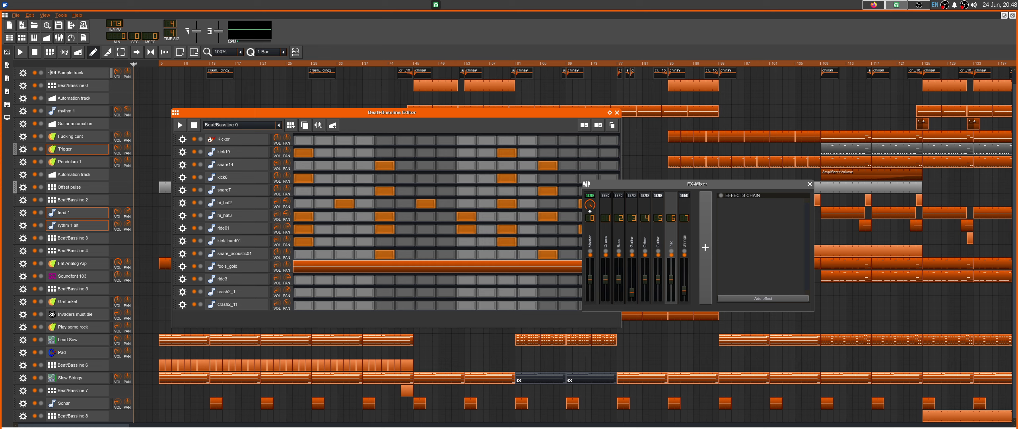
left_click(194, 266)
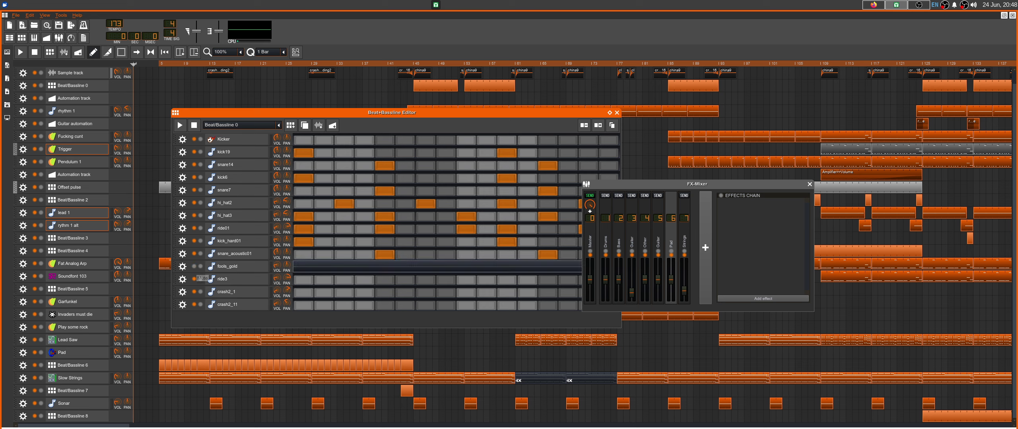
key("space")
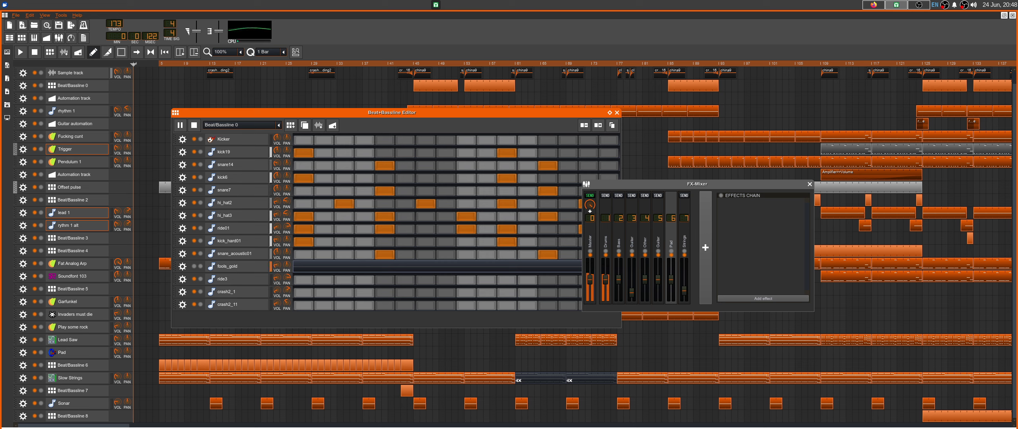
key("space")
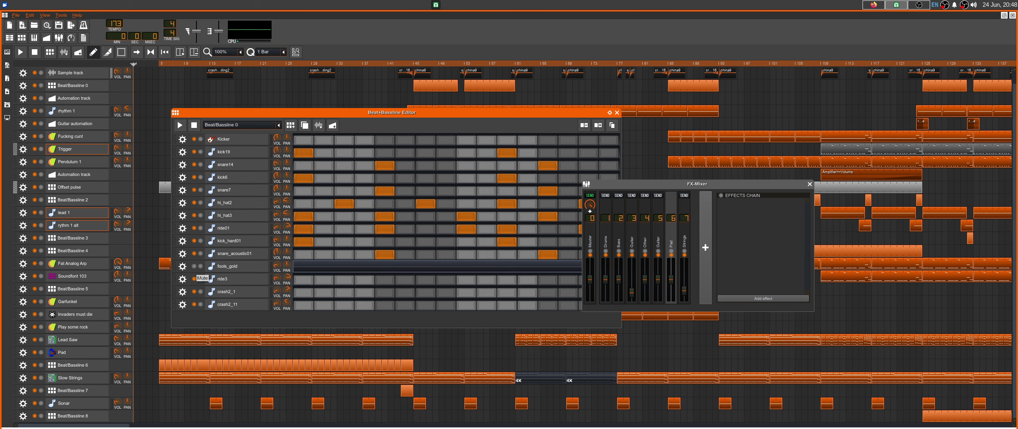
left_click(194, 266)
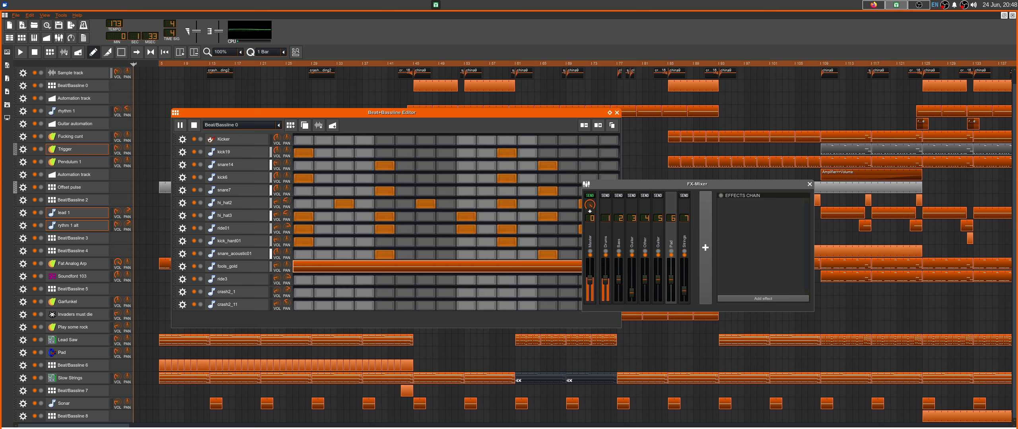
key("space")
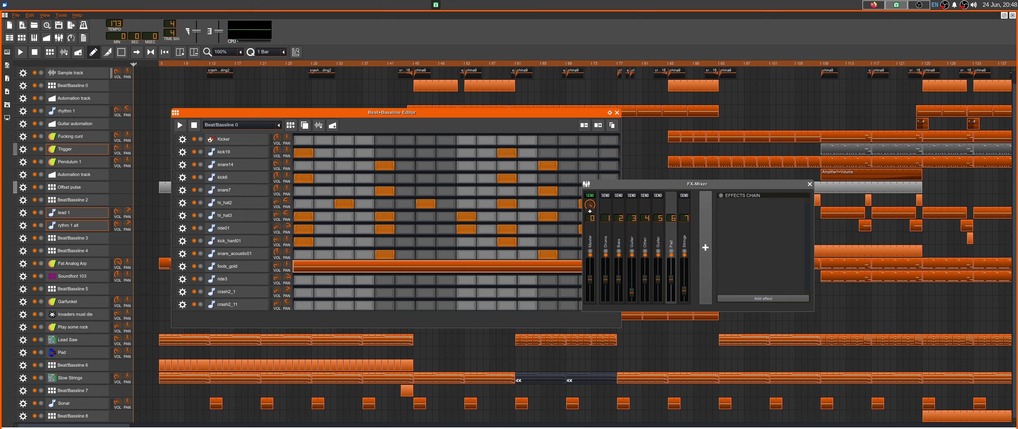
Play the BeatBassline 4 drum pattern in the Beat+Bassline Editor and close the editor
key("F6")
key("F6")
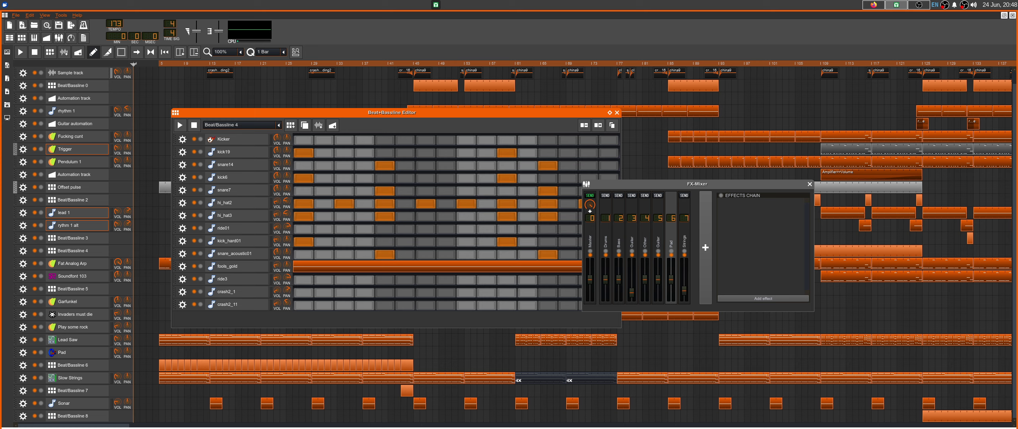
key("space")
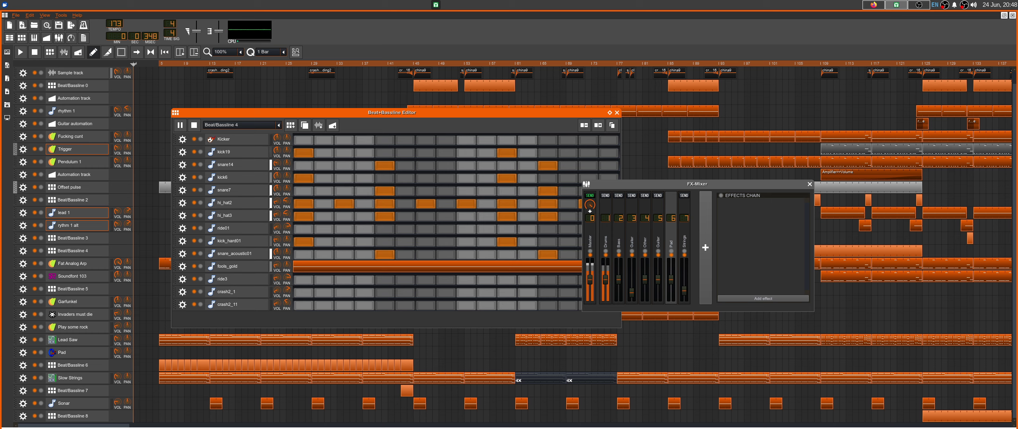
key("space")
key("F6")
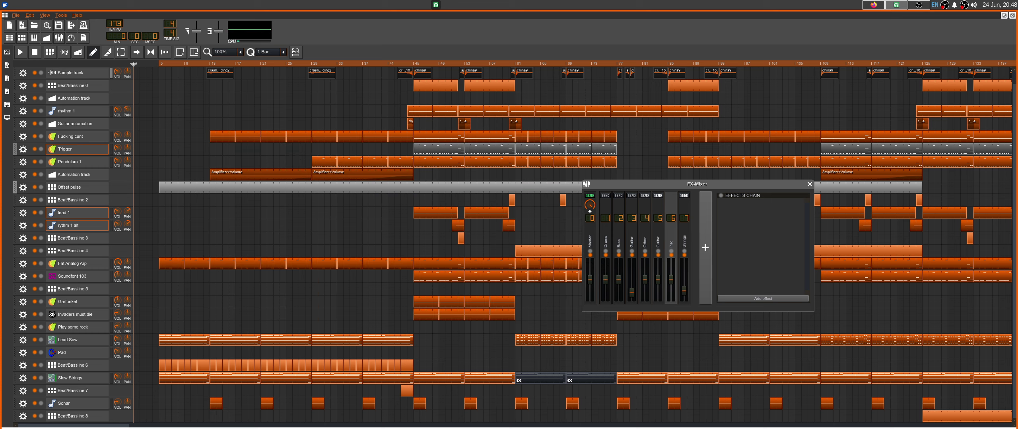
Play the BeatBassline 8 ride and crash pattern from the end of the song, and close the Beat+Bassline Editor
scroll(358, 244, "right", 14)
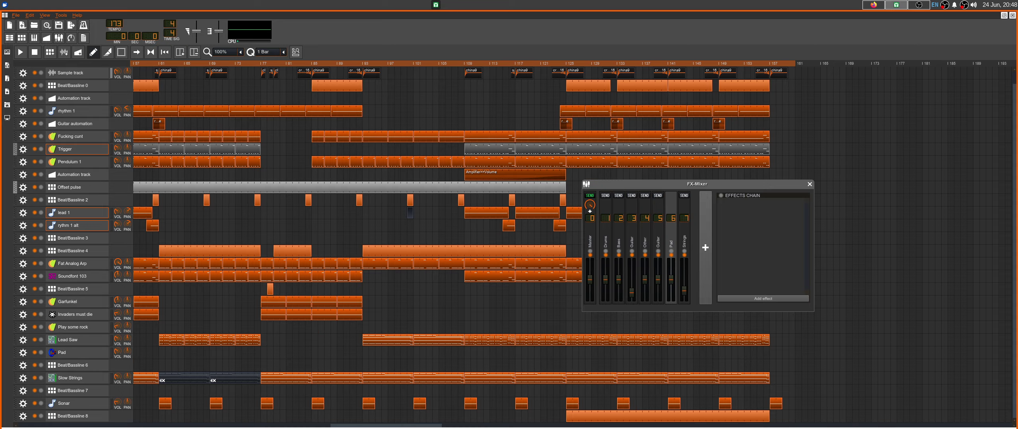
scroll(398, 238, "right", 5)
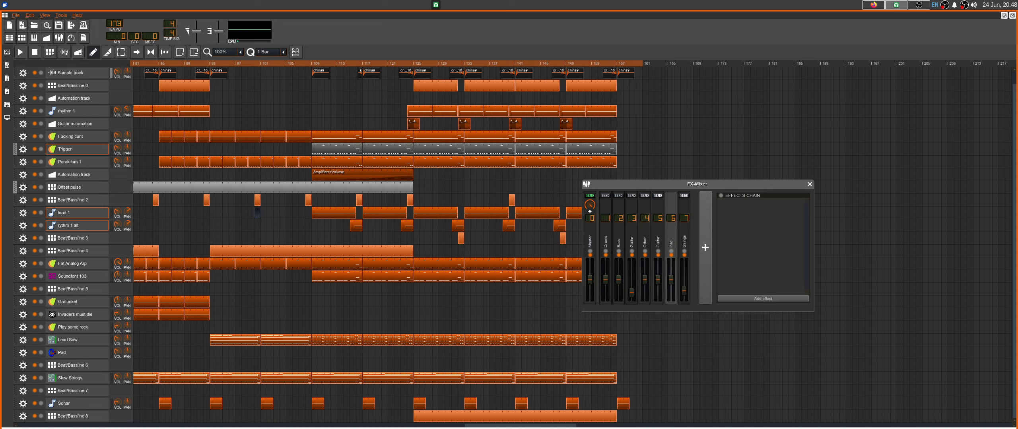
key("F6")
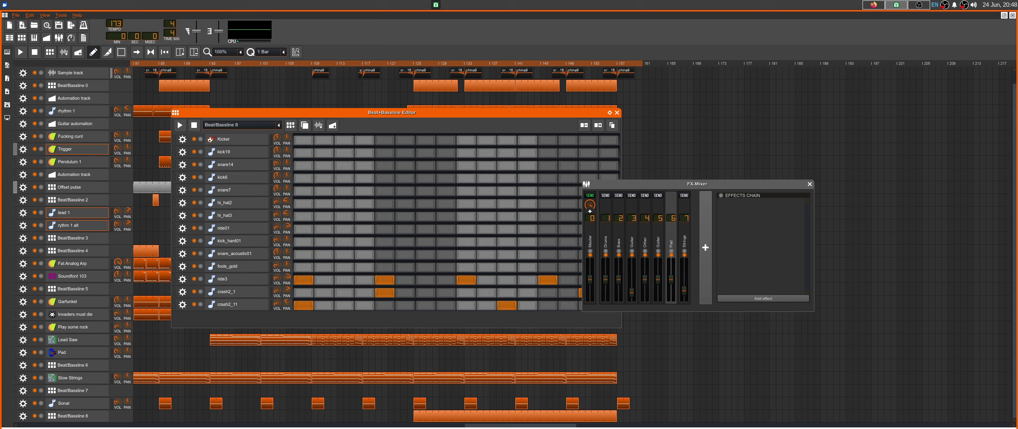
key("space")
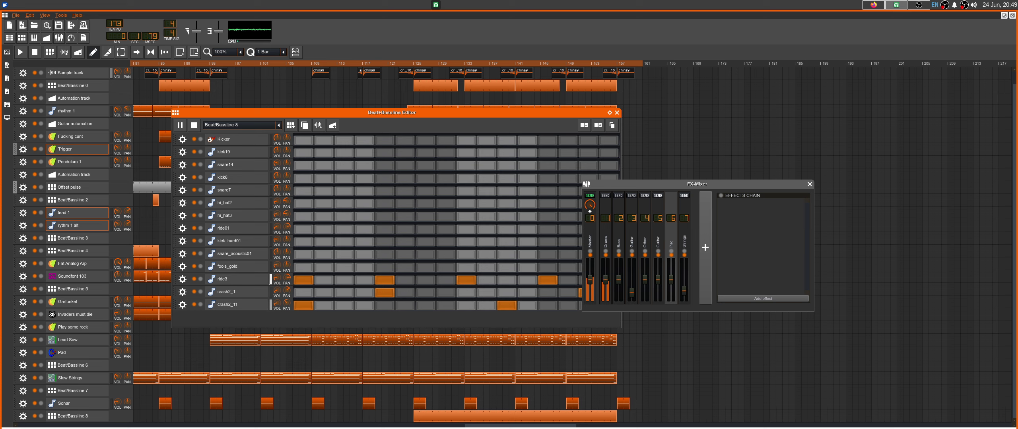
key("space")
key("F6")
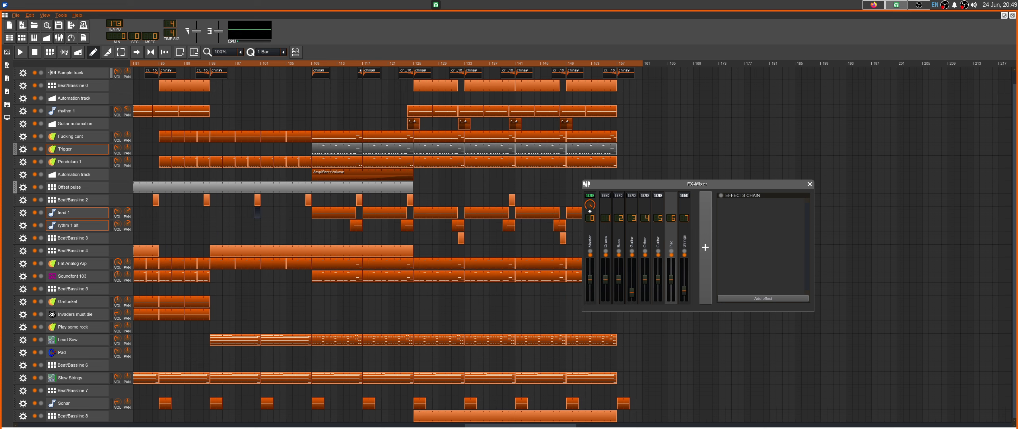
Look over the drum sections in the song arrangement and play the BeatBassline 3 pattern in the Beat+Bassline Editor
scroll(358, 245, "up", 1)
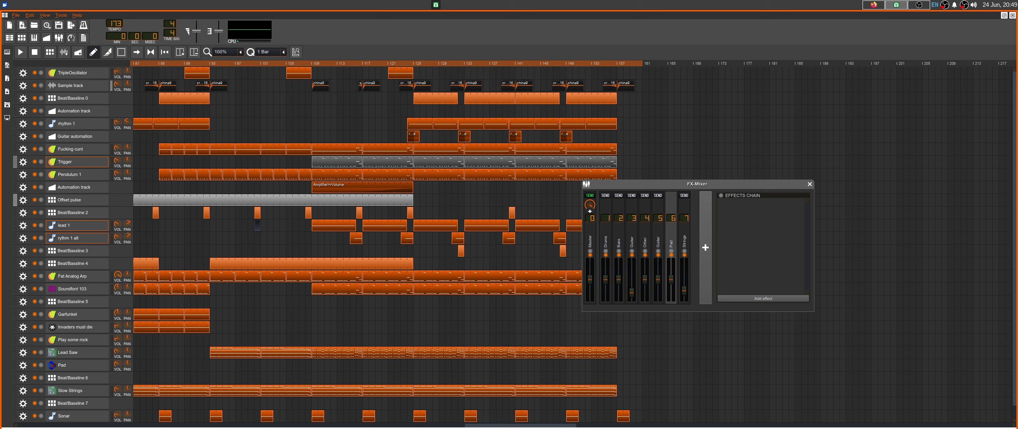
scroll(358, 245, "down", 1)
scroll(358, 245, "left", 16)
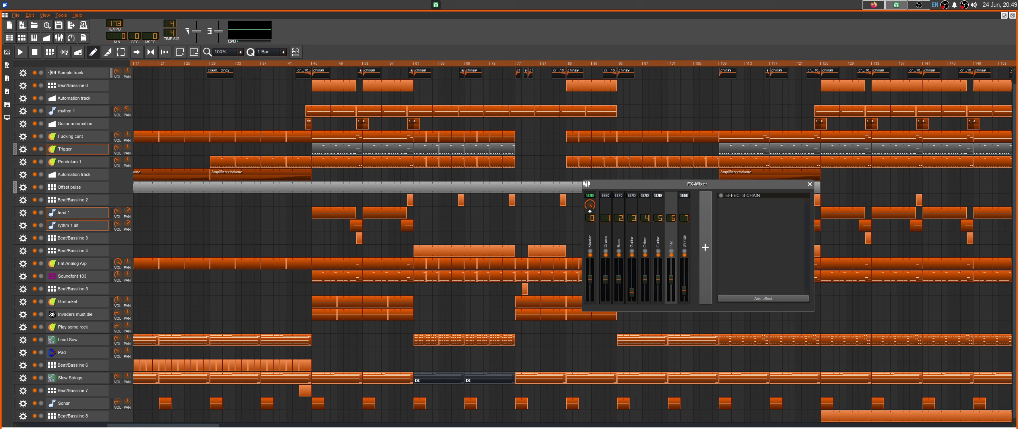
scroll(358, 245, "left", 3)
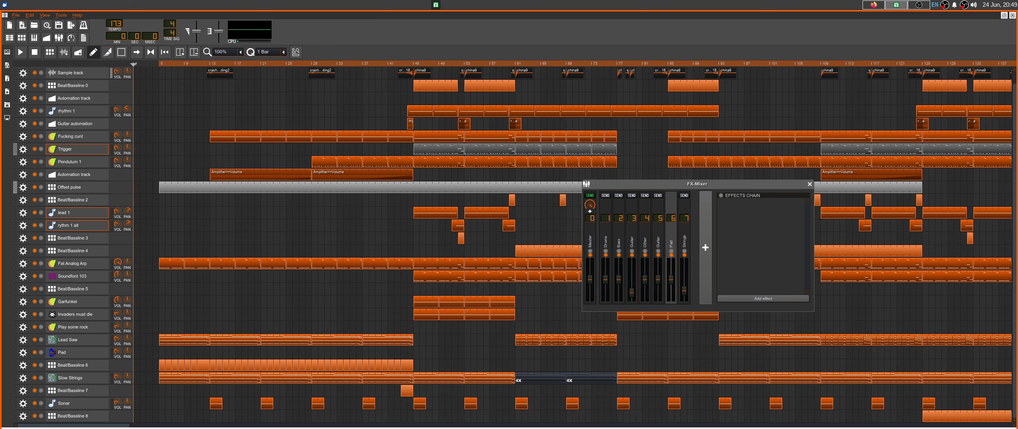
scroll(358, 245, "right", 4)
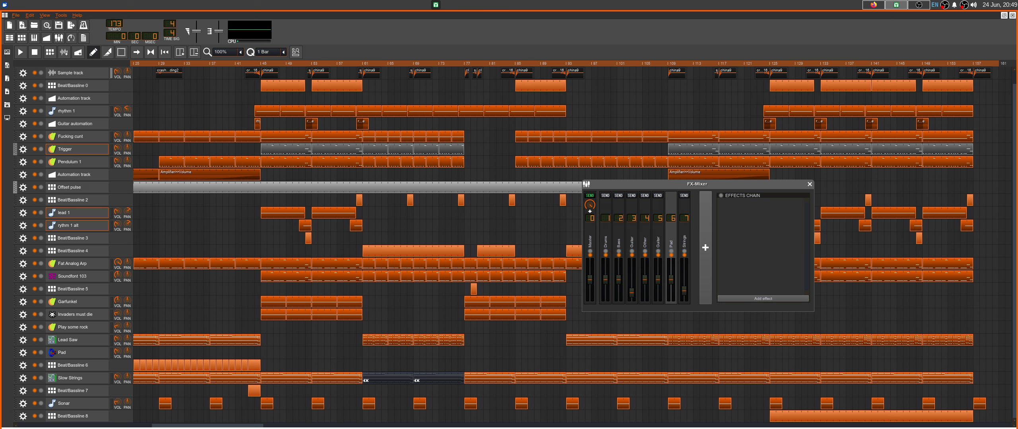
key("F6")
key("space")
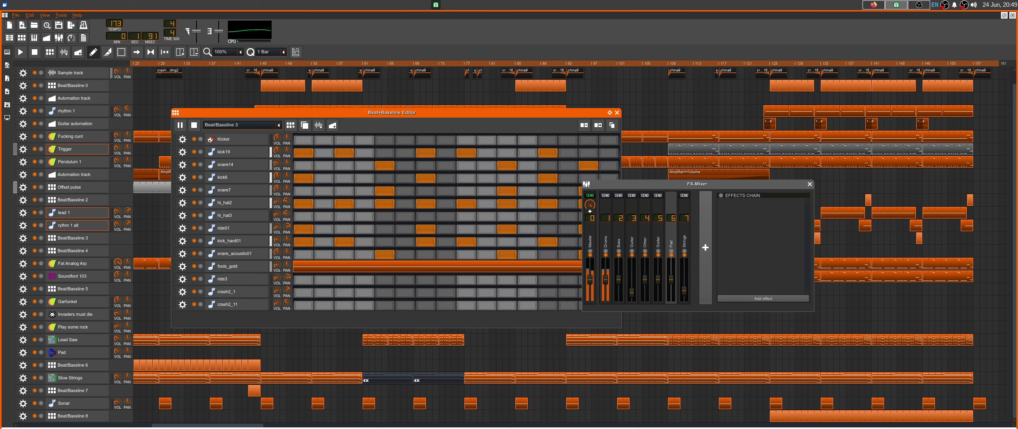
key("space")
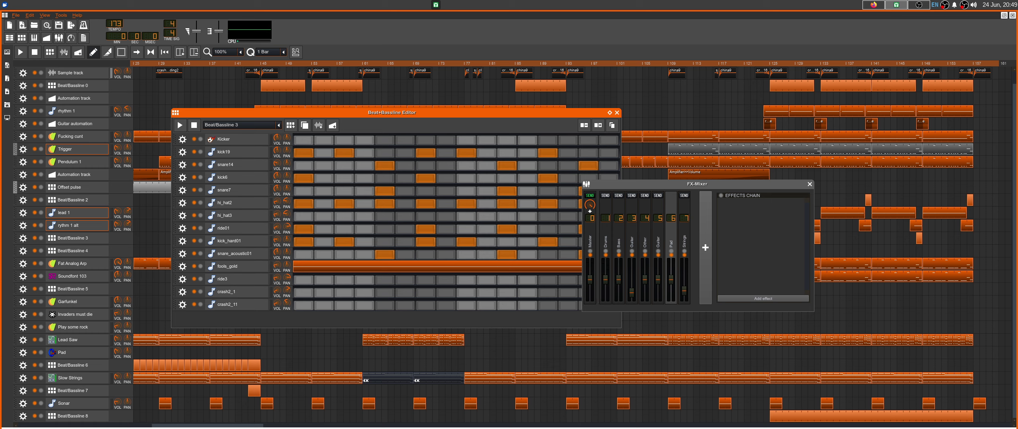
Inspect the Calf Compressor LADSPA controls on the Drums mixer channel and play BeatBassline 3
left_click(605, 234)
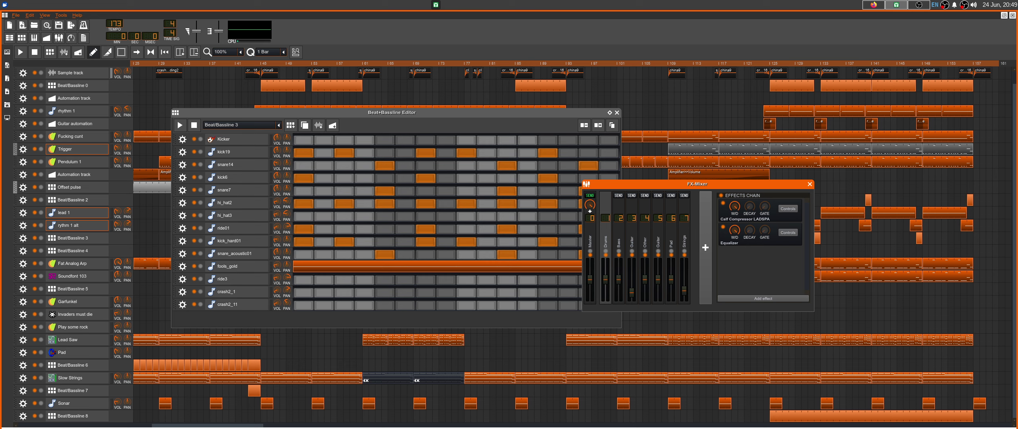
left_click(788, 209)
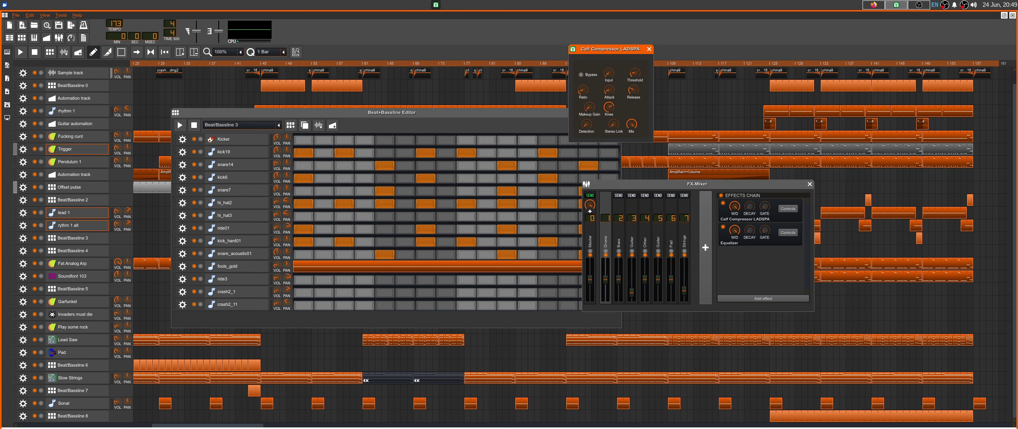
left_click_drag(609, 49, 372, 183)
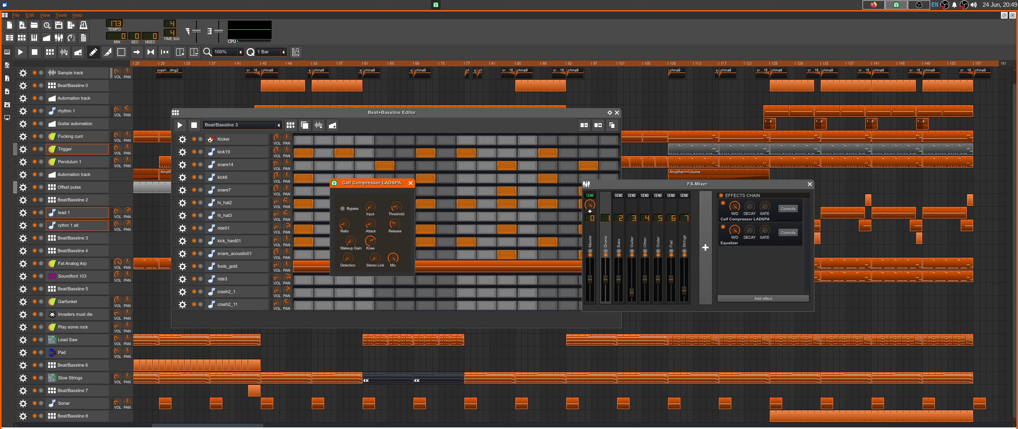
left_click(410, 183)
key("space")
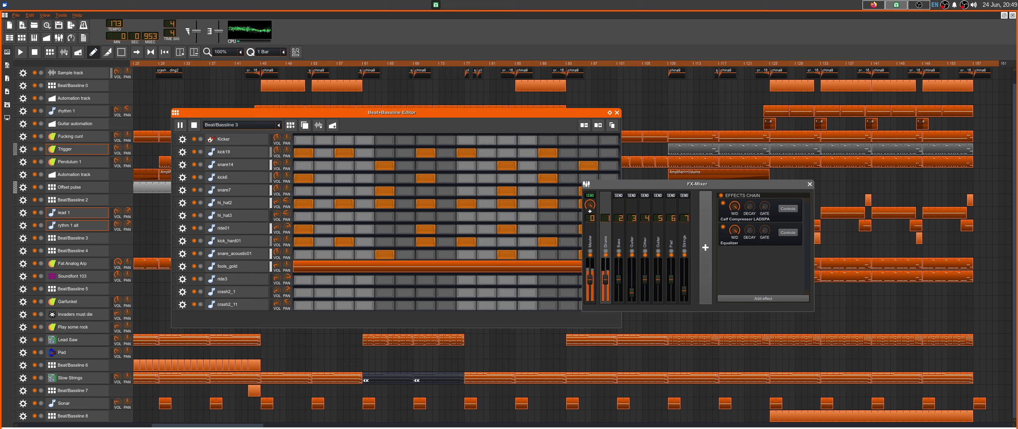
key("space")
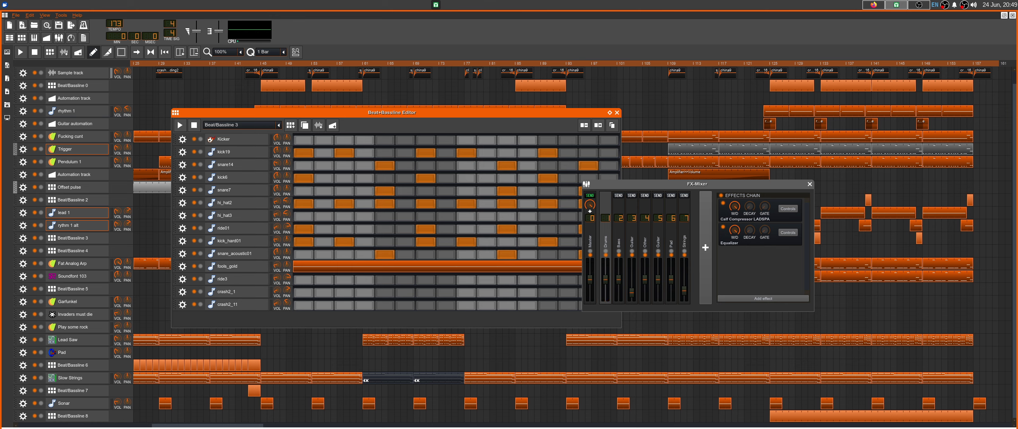
Show the Drums channel's Equalizer curve while playing BeatBassline 3, and return to the Song Editor
left_click(788, 232)
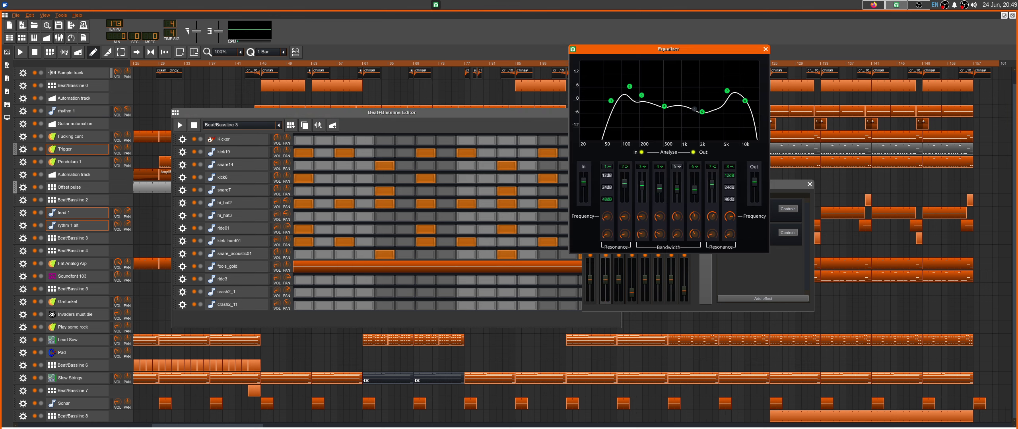
key("F6")
key("space")
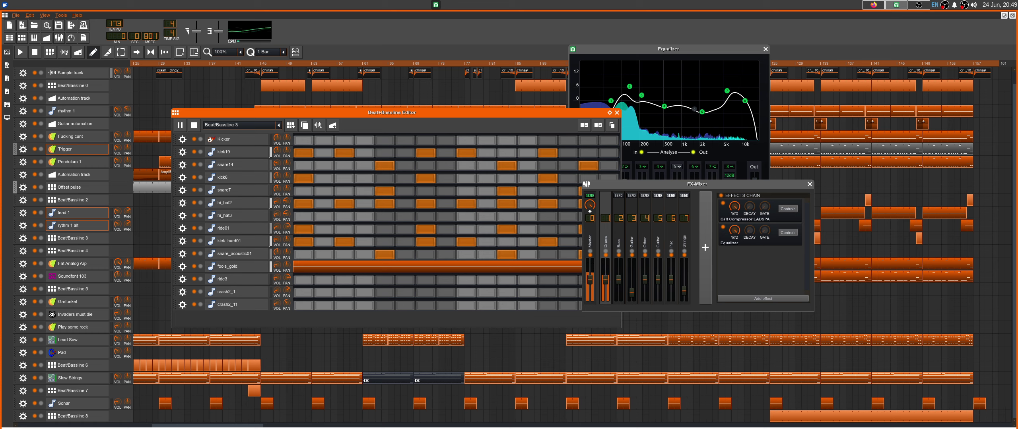
key("space")
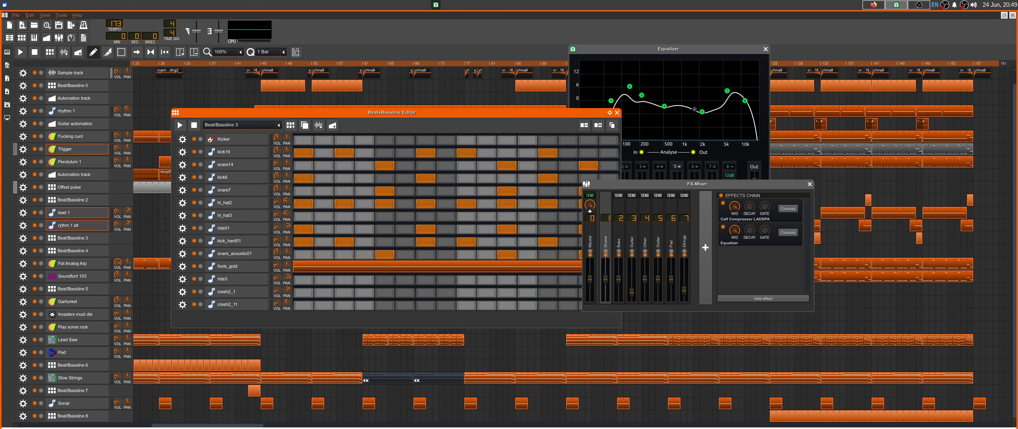
key("F5")
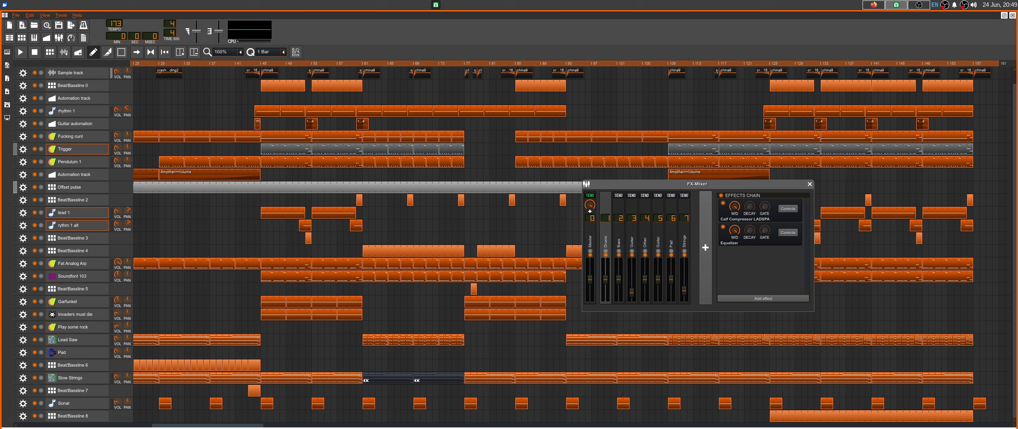
Solo the Other mixer channel and play the song
left_click(645, 251)
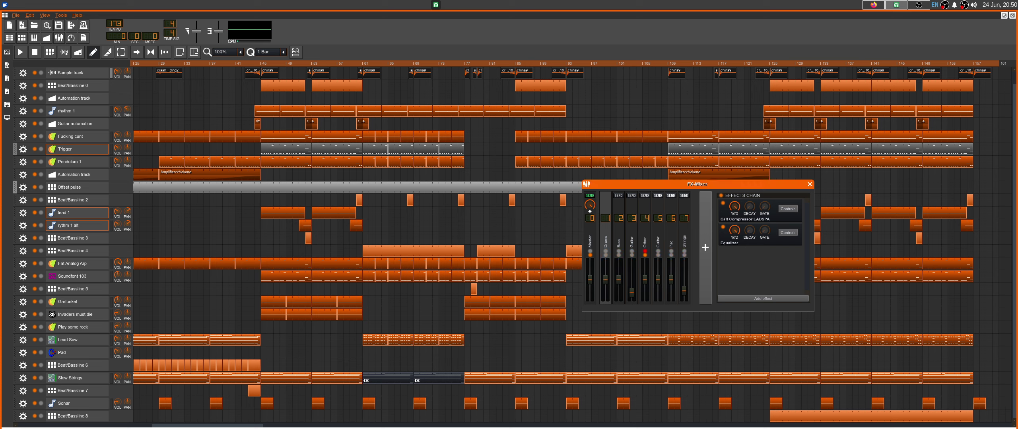
key("space")
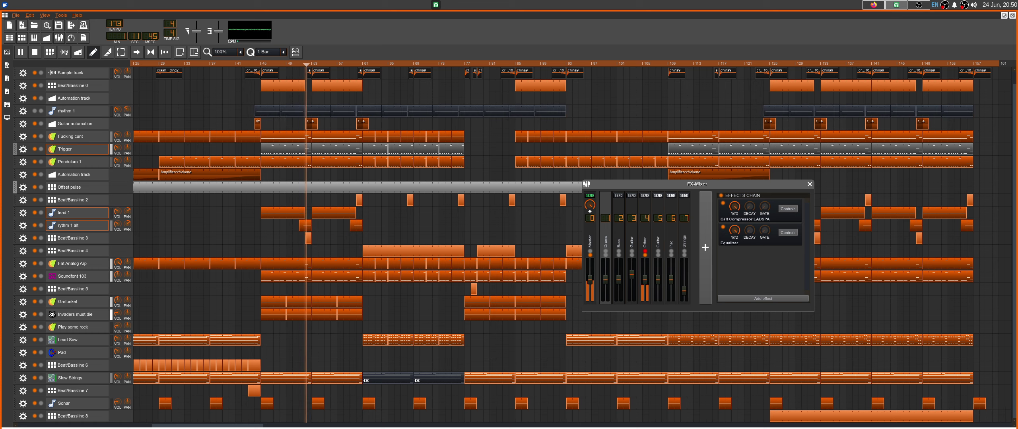
key("space")
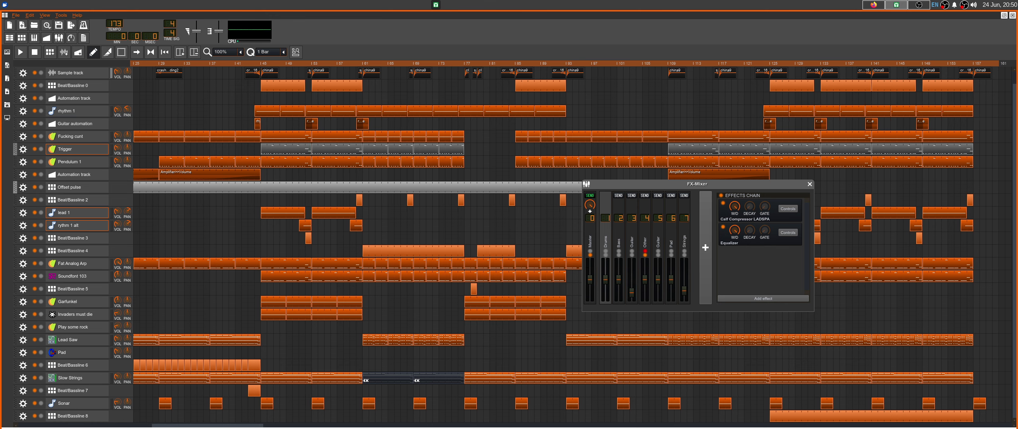
Open the Garfunkel instrument to view its Triple Oscillator setup and its stacking and arpeggio settings
left_click(70, 302)
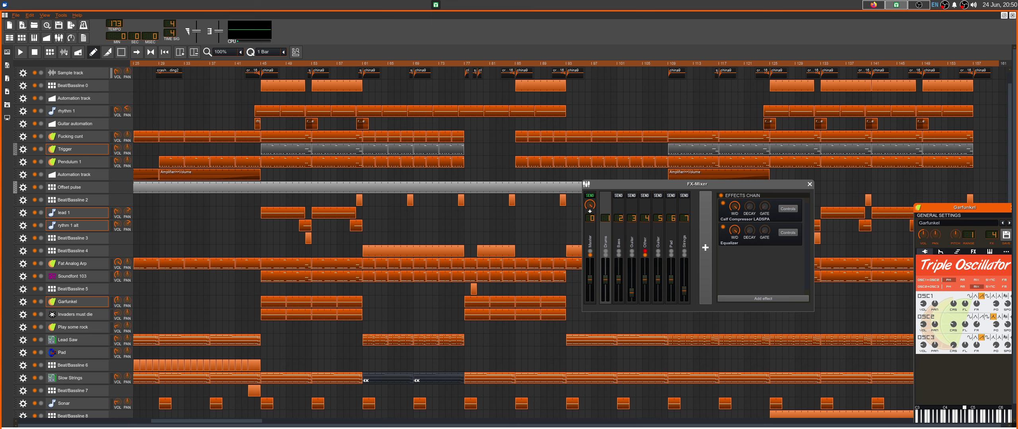
left_click_drag(964, 207, 487, 168)
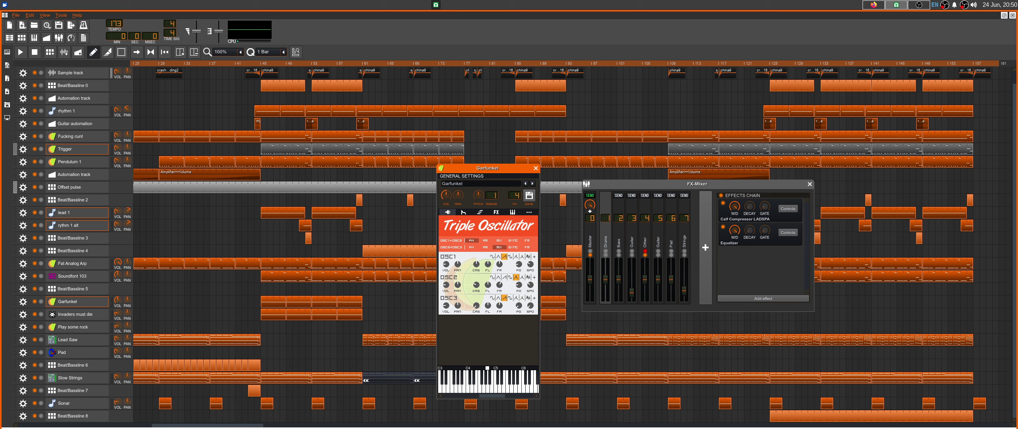
left_click(480, 213)
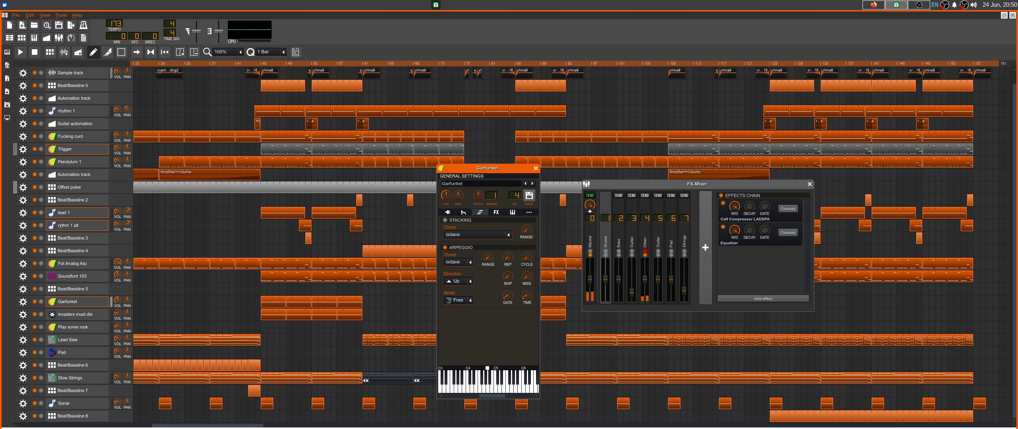
Close the Garfunkel instrument, play its first clip in the Piano Roll and return to the Song Editor
left_click(535, 168)
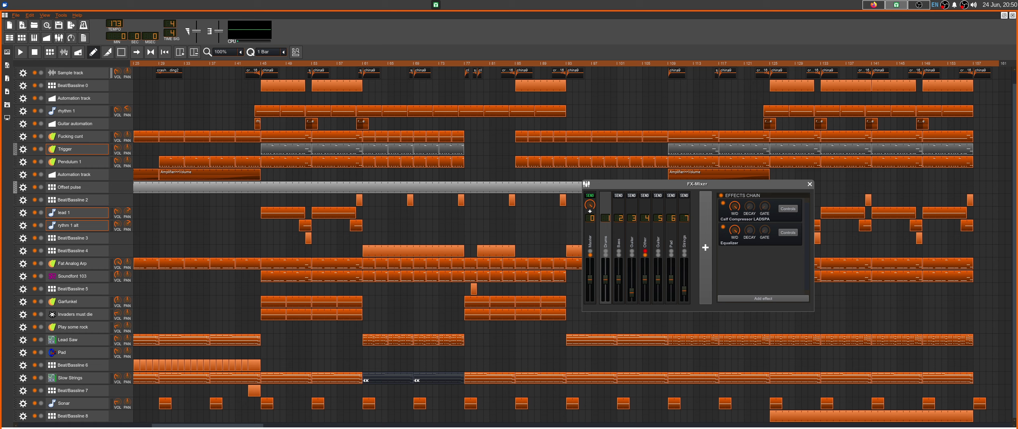
double_click(278, 309)
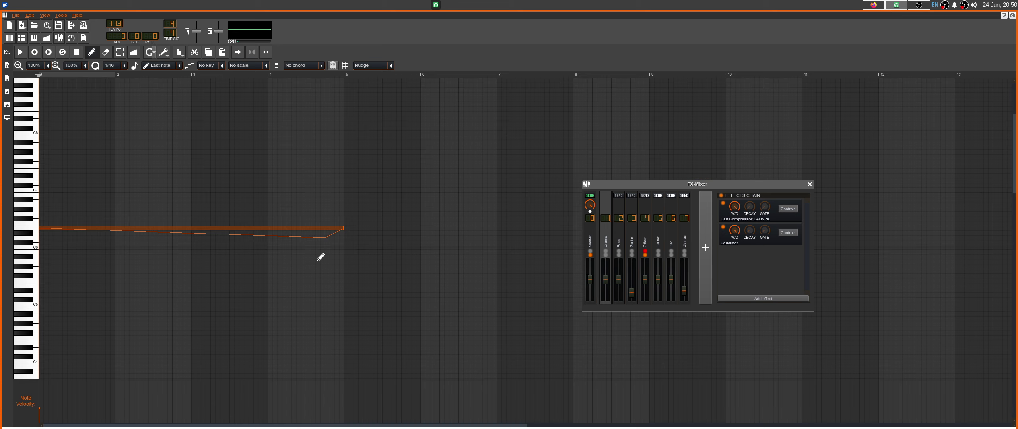
key("space")
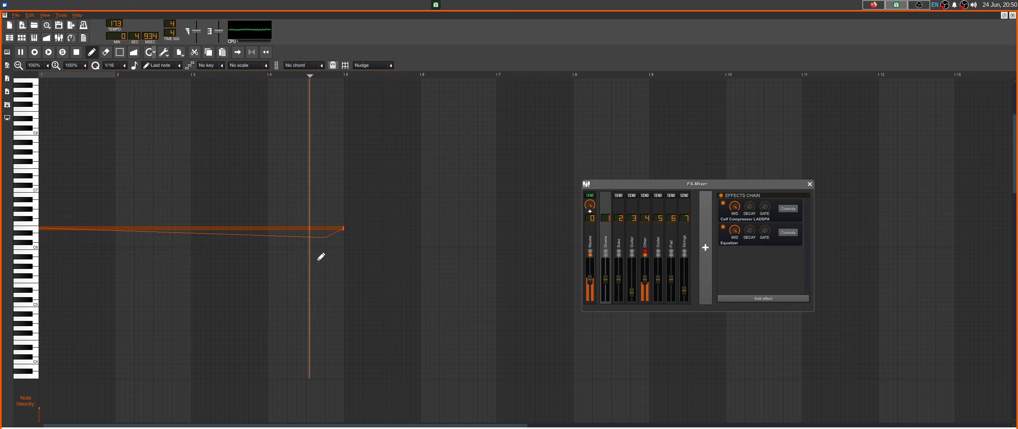
key("space")
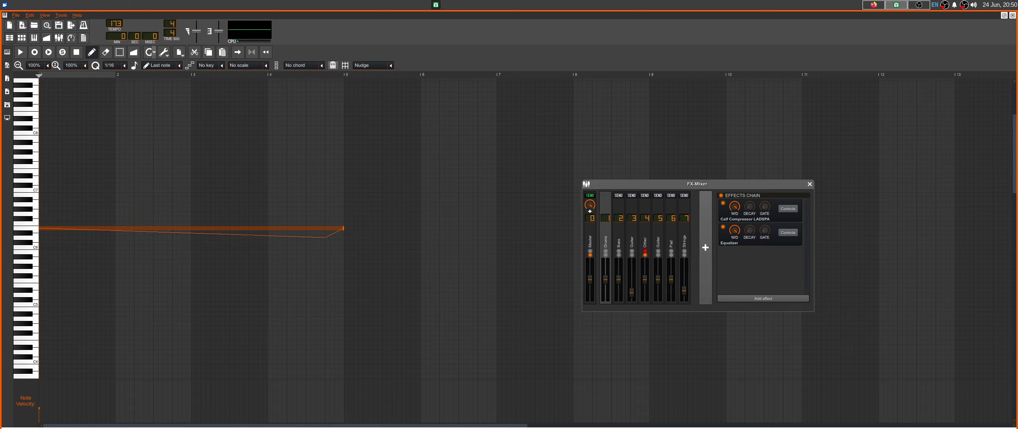
key("ctrl+1")
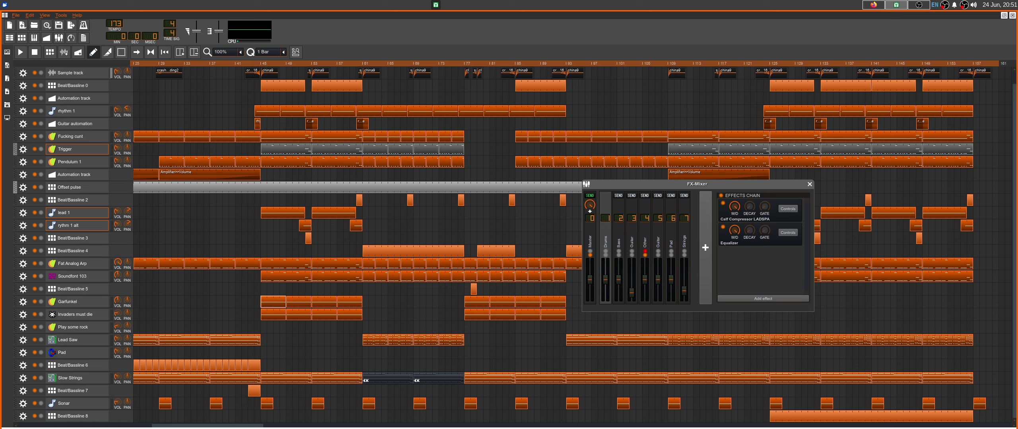
View the notes of the first Invaders must die clip and the waveform of its BitInvader instrument
key("F7")
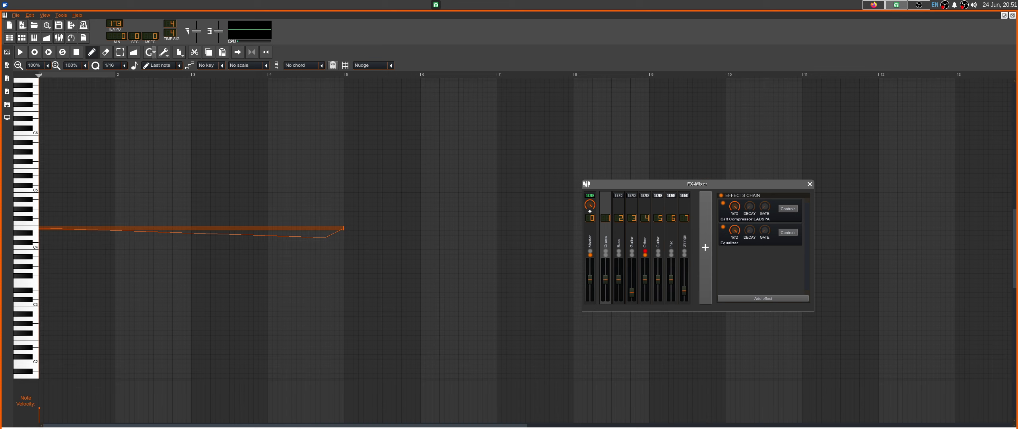
key("F5")
left_click(77, 315)
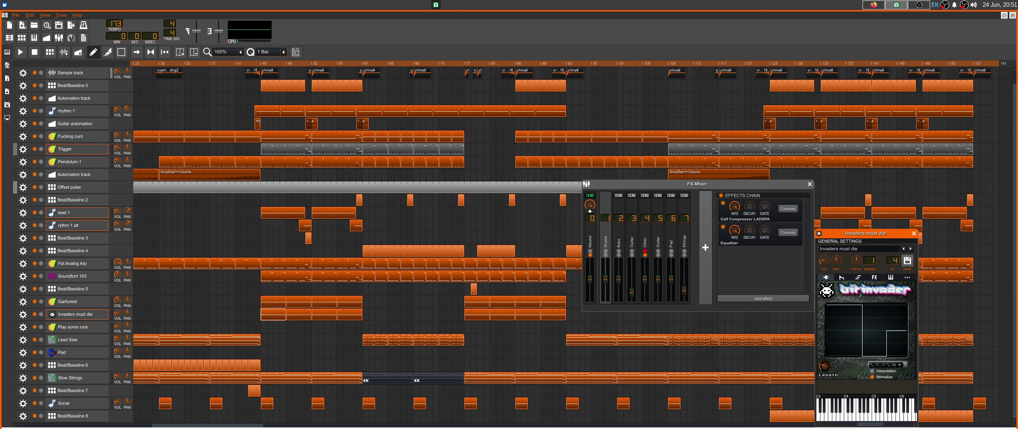
left_click_drag(865, 234, 505, 170)
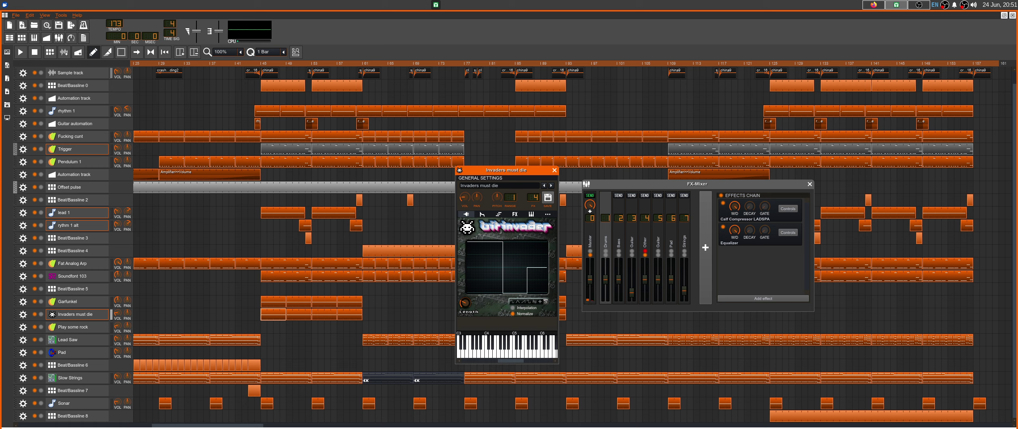
key("ctrl+w")
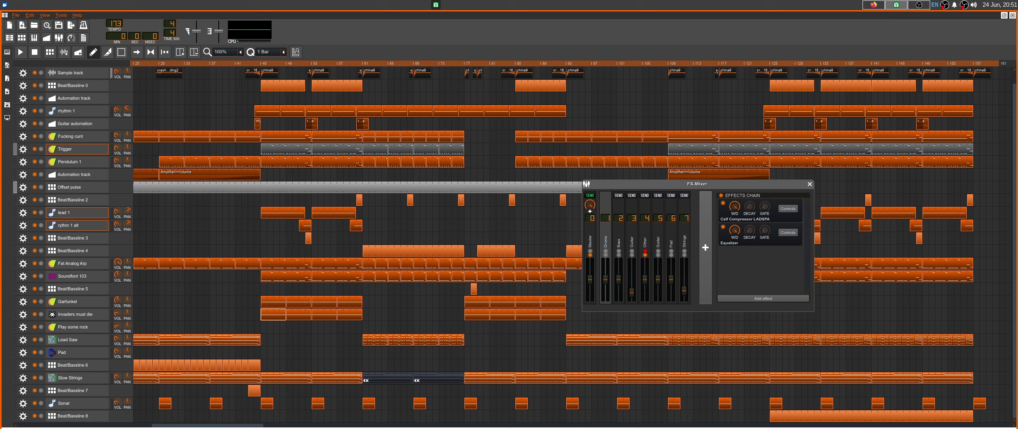
Play the first Invaders must die clip while inspecting the instrument's waveform and effects chain
double_click(283, 320)
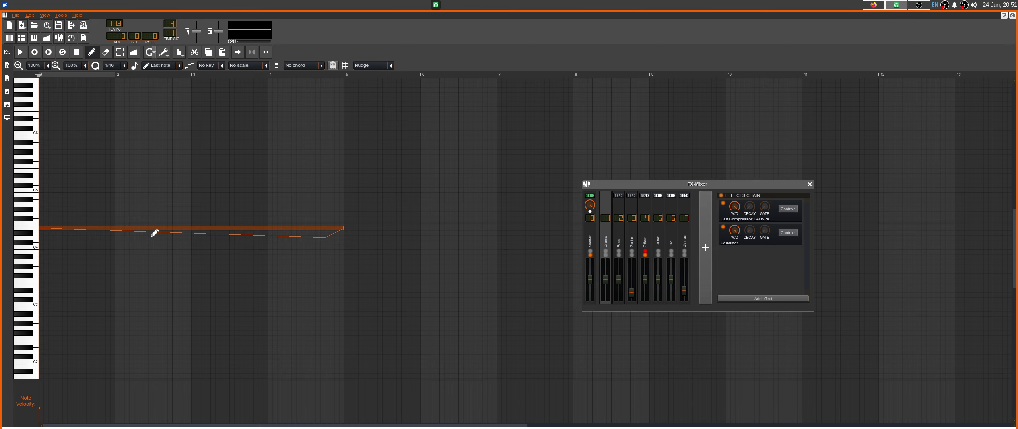
key("space")
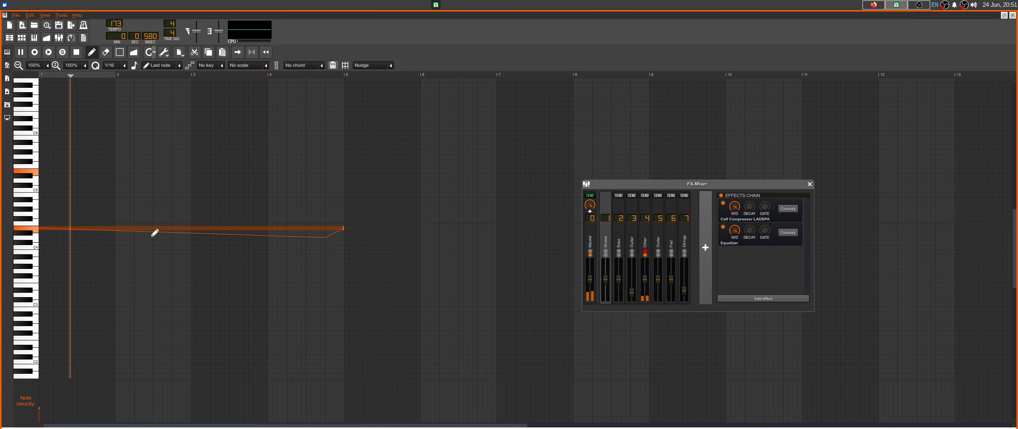
key("F5")
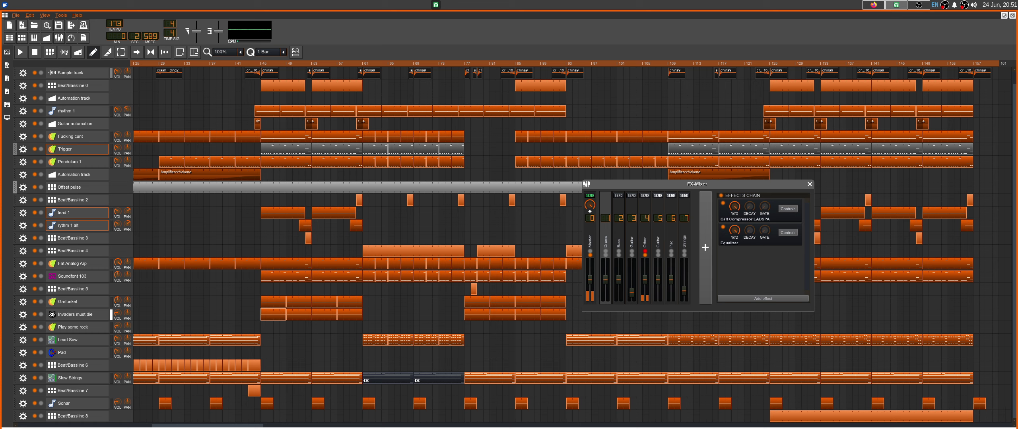
left_click(75, 314)
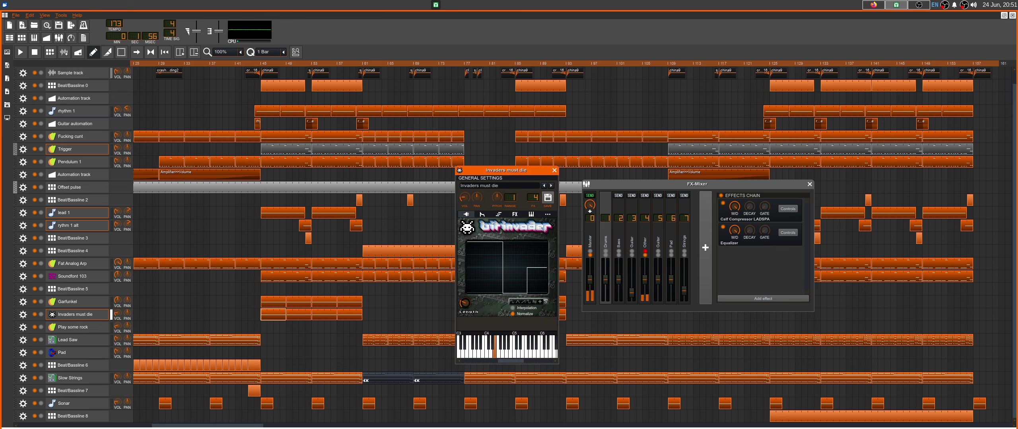
left_click(515, 215)
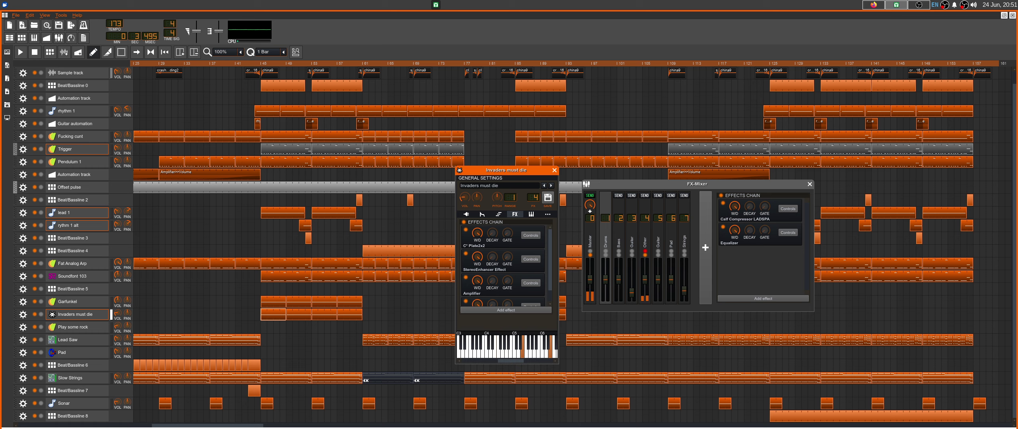
key("ctrl+w")
Stop the clip and play the song with the Other mixer channel soloed
key("space")
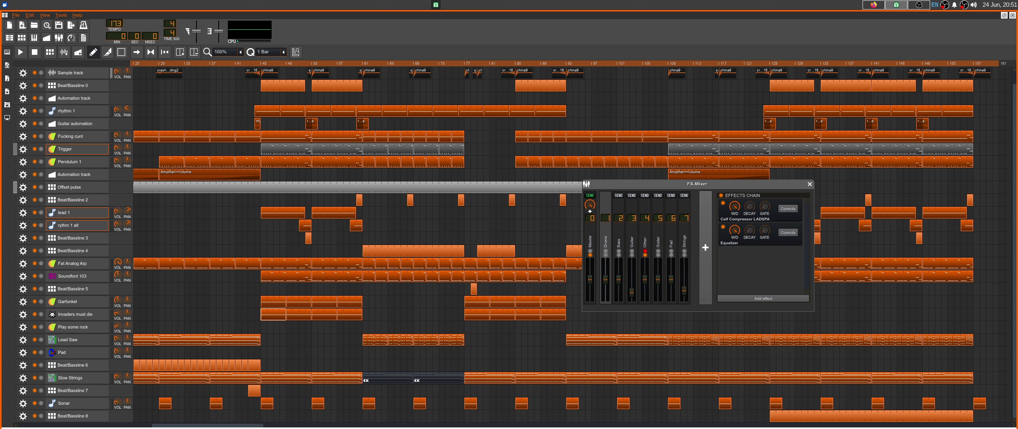
key("space")
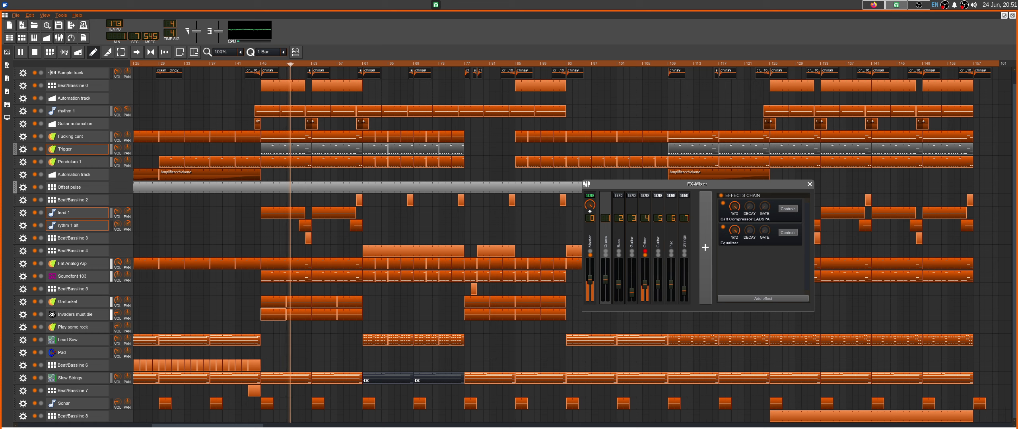
key("space")
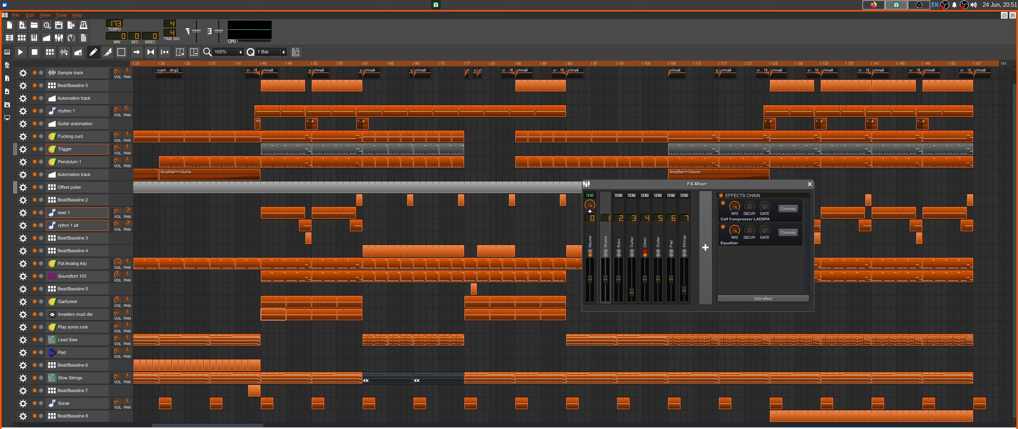
Play a Sonar clip in the Piano Roll and return to the Song Editor
double_click(272, 404)
key("space")
key("F5")
key("space")
scroll(358, 238, "up", 1)
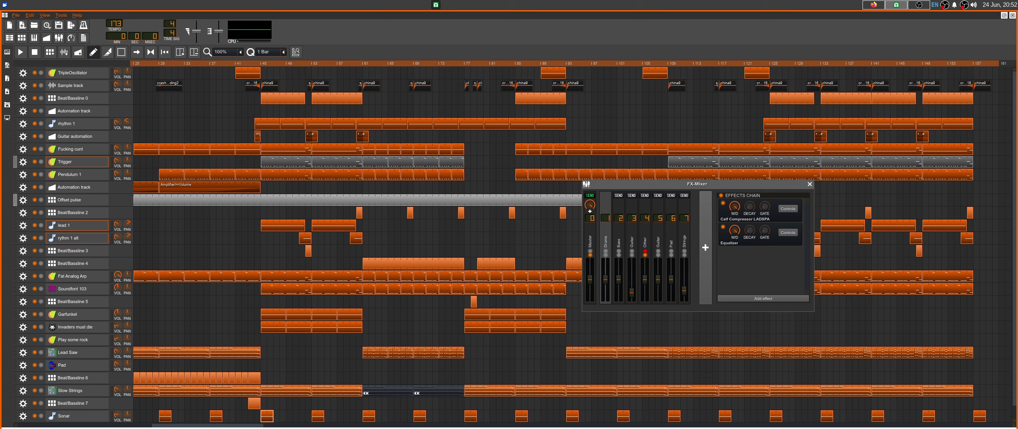
Play the sustained note of the first TripleOscillator clip in the Piano Roll and return to the Song Editor
key("F7")
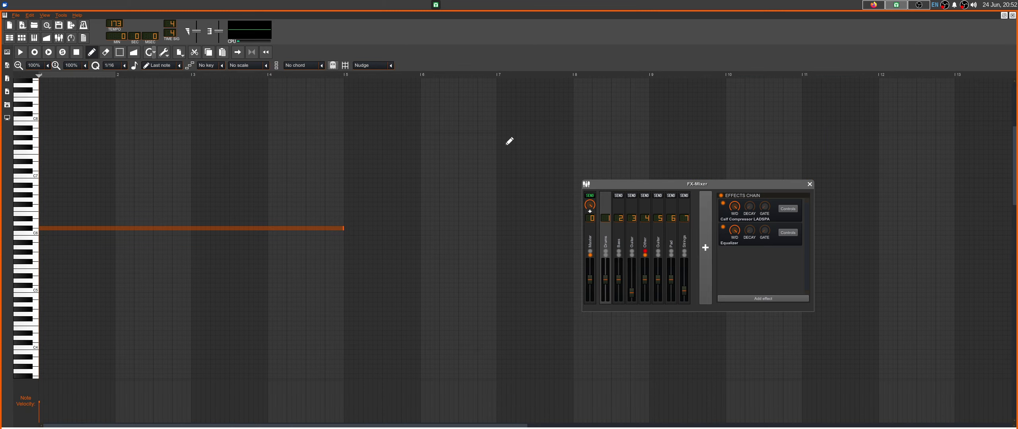
key("space")
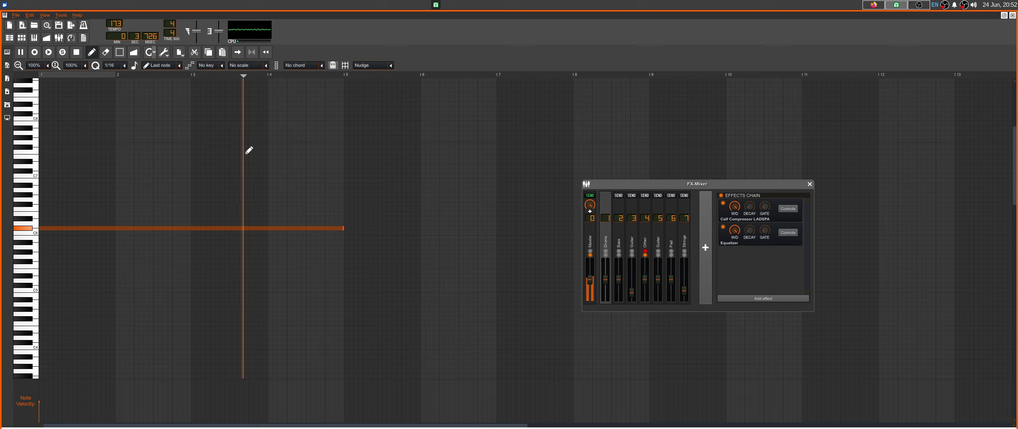
key("space")
key("F5")
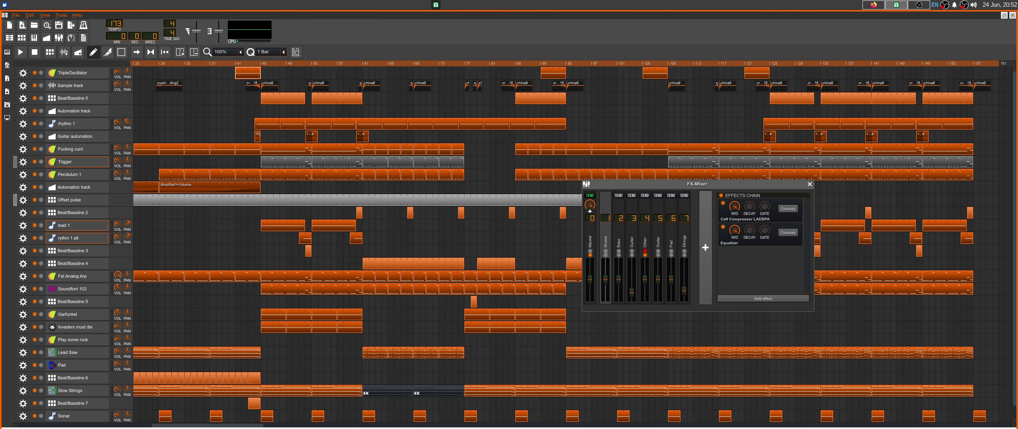
Show the TripleOscillator track's volume envelope and band-pass filter settings, and audition a few notes on it
left_click(76, 72)
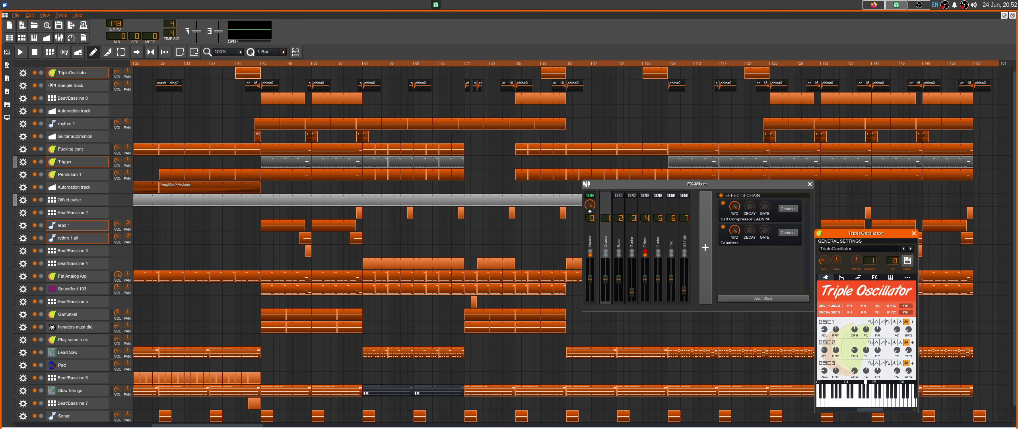
left_click_drag(875, 233, 387, 167)
left_click(353, 211)
key("y")
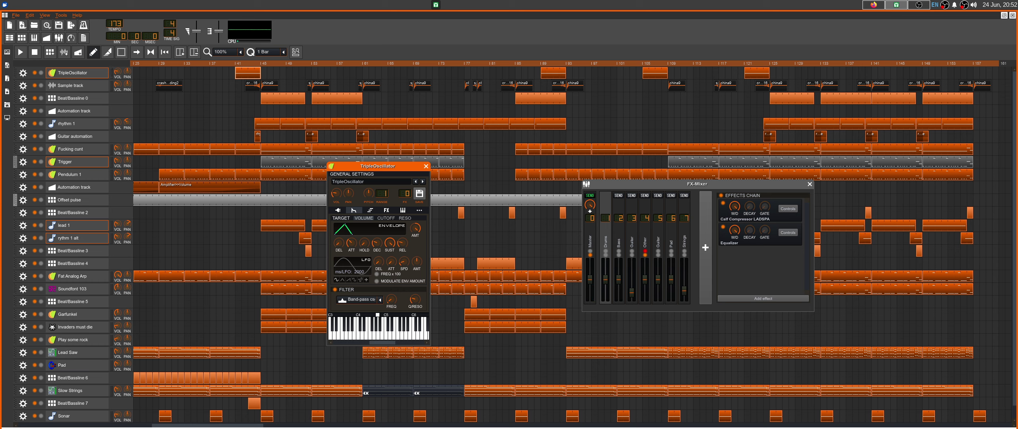
key("n")
key("n")
key("n")
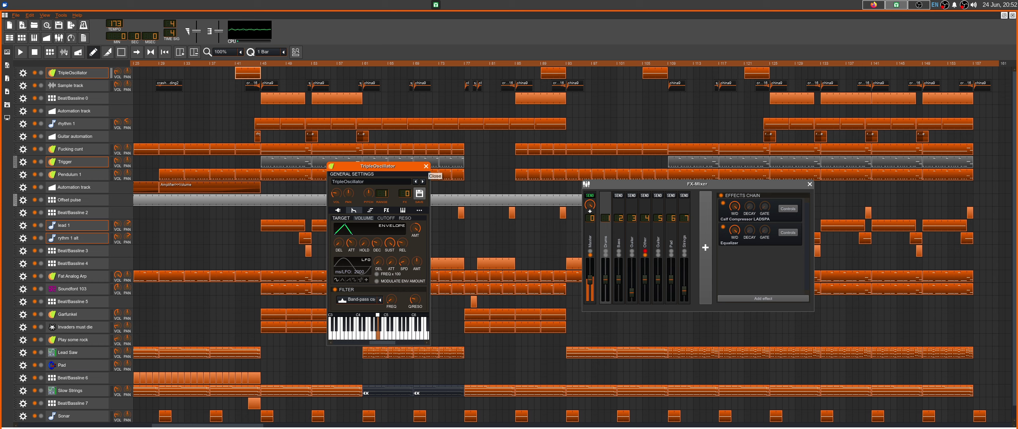
left_click(426, 167)
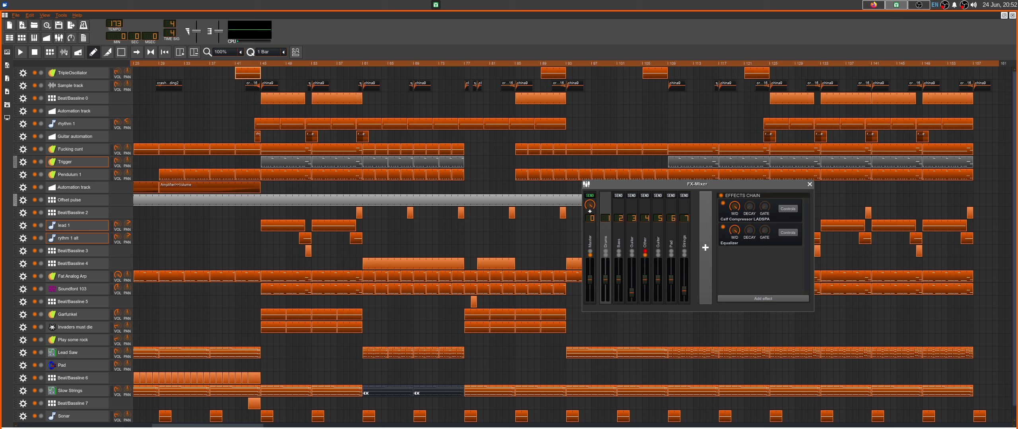
Show the Reverse sample option for a clip on the Sample track without applying it
right_click(322, 86)
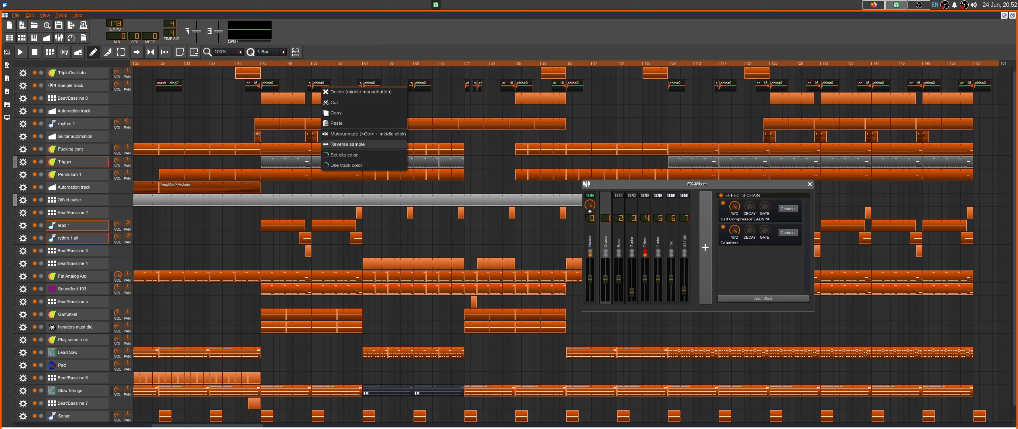
key("Escape")
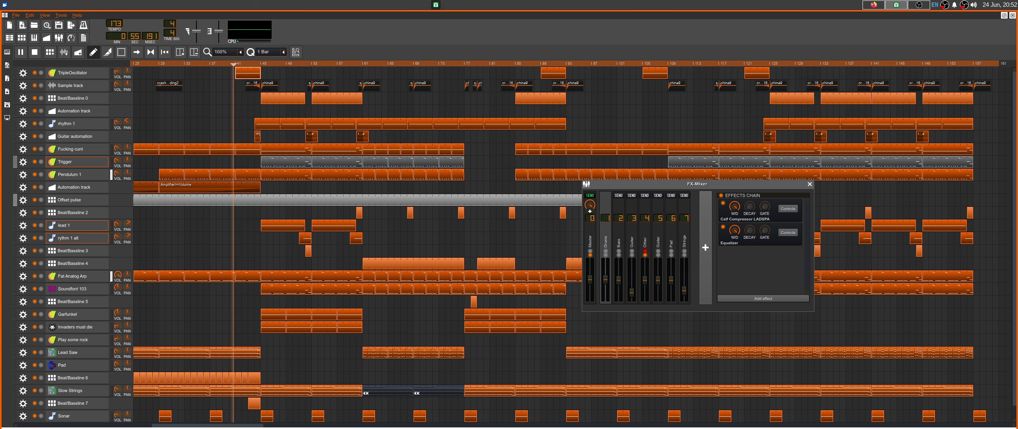
Unsolo the Other mixer channel and play the song with all channels
left_click(644, 251)
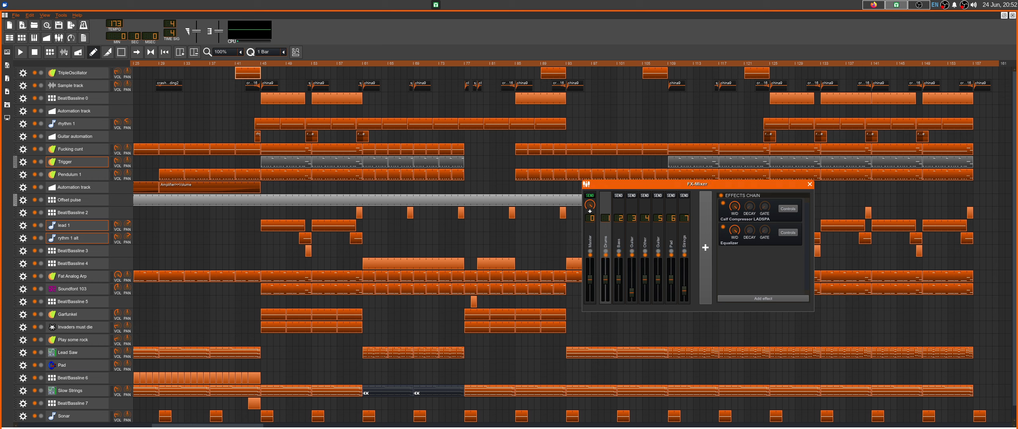
key("space")
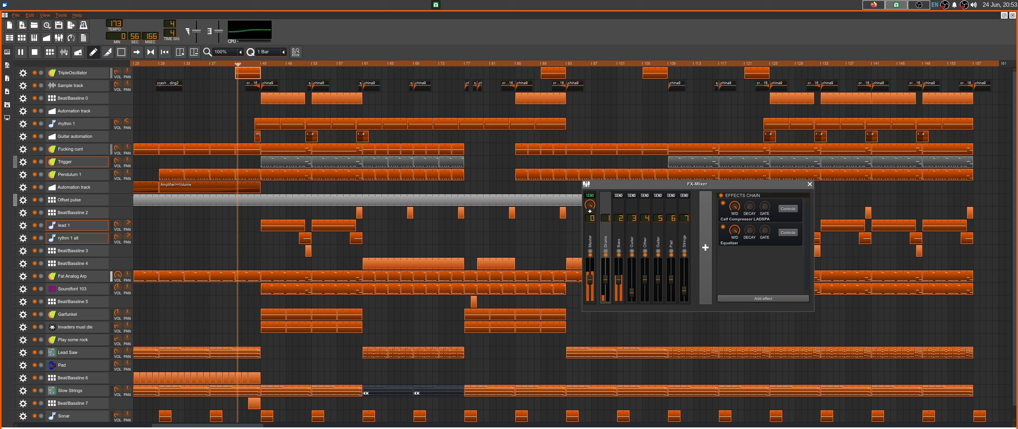
scroll(517, 243, "down", 1)
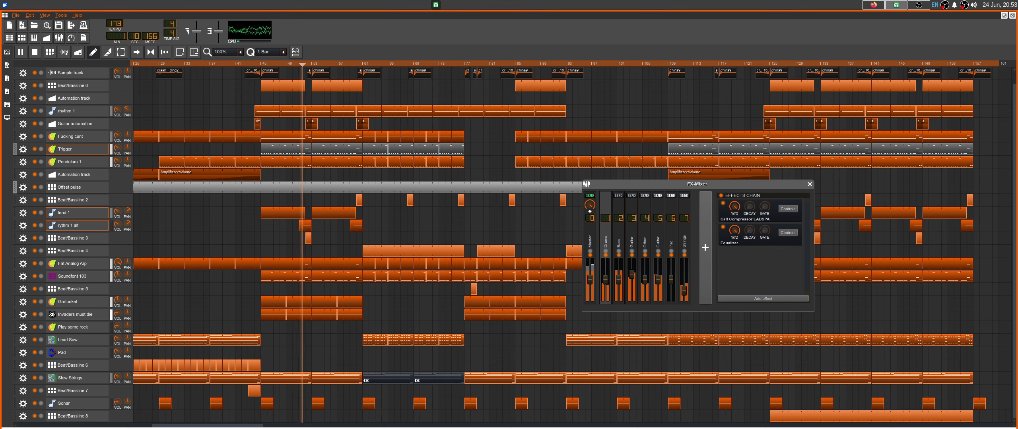
key("space")
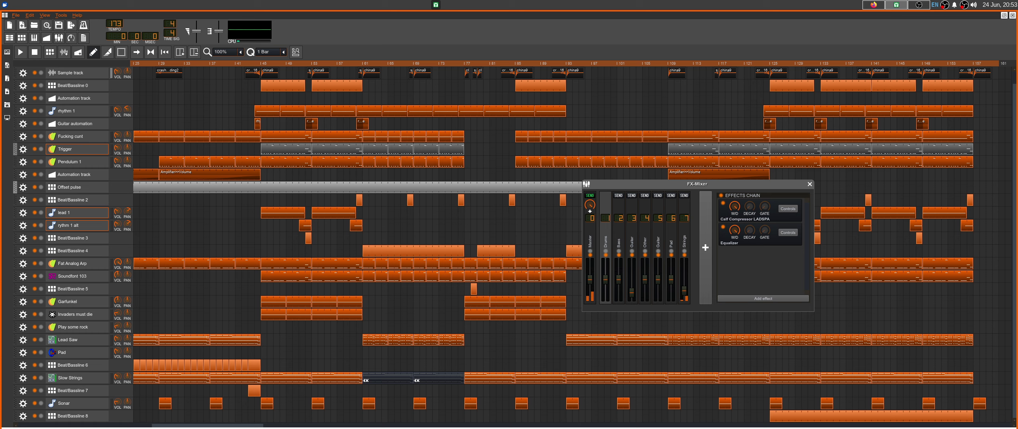
View the chord notes of a Slow Strings clip in the Piano Roll and return to the Song Editor
double_click(307, 379)
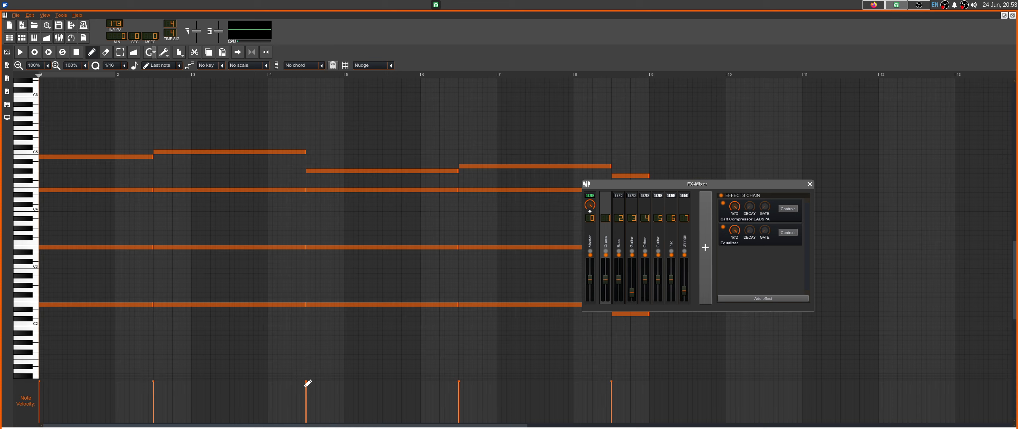
left_click(9, 38)
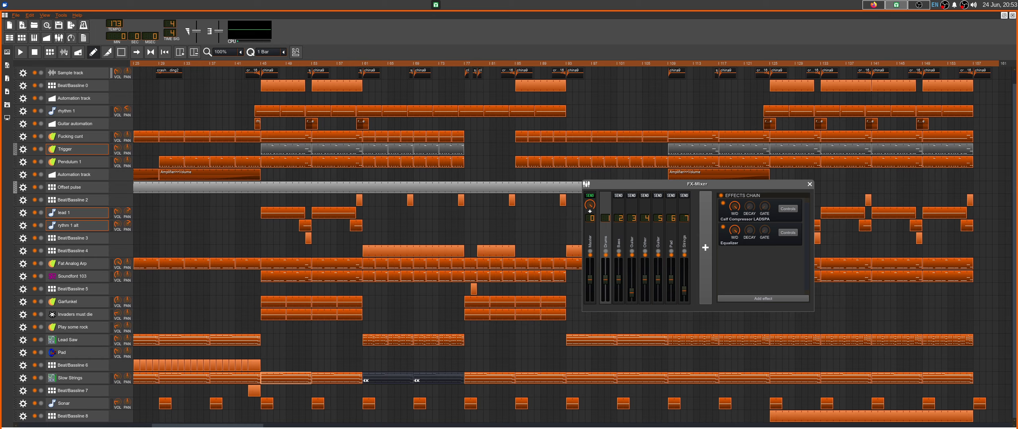
scroll(358, 245, "up", 1)
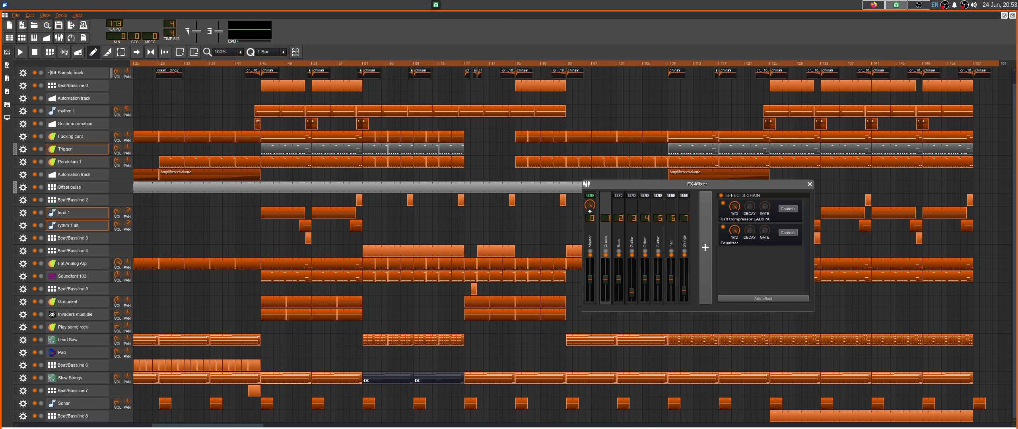